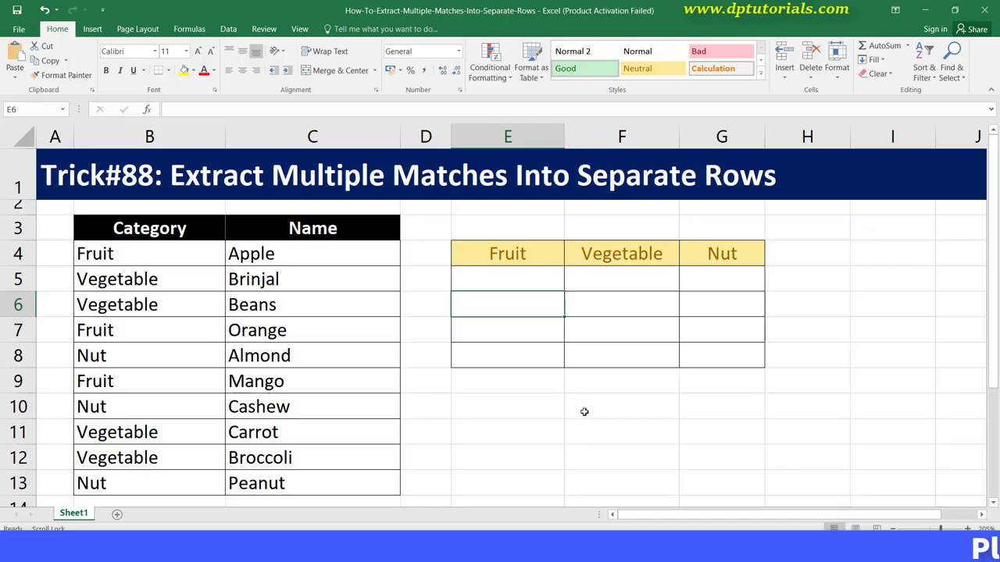
- Open the Trick#88 workbook with its Category/Name list and empty Fruit, Vegetable and Nut columns
left_click(584, 411)
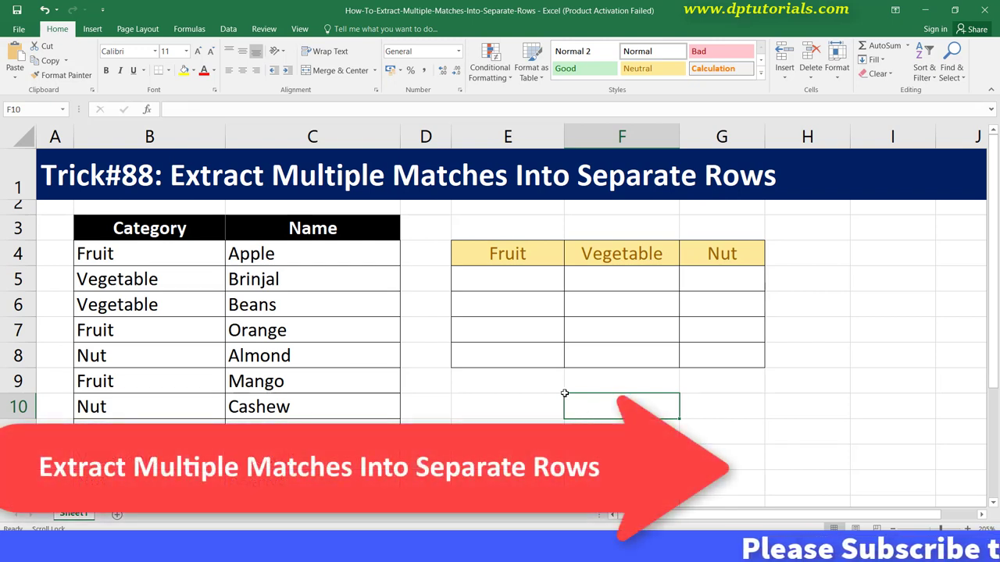
- Apply the orange Calculation cell style to the Apple, Orange and Mango rows (B4:C4, B7:C7, B9:C9)
left_click_drag(223, 263, 238, 256)
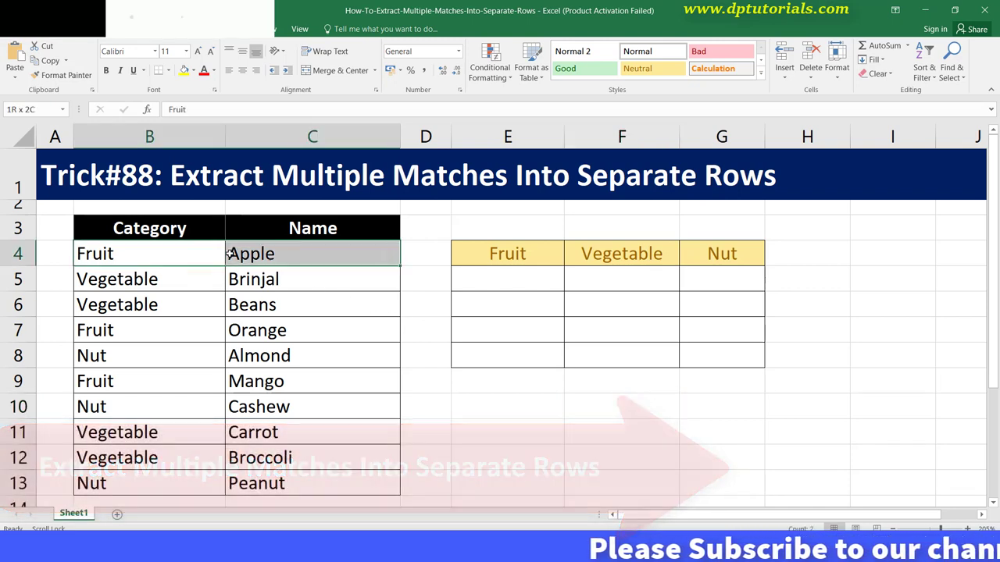
left_click_drag(178, 327, 232, 331)
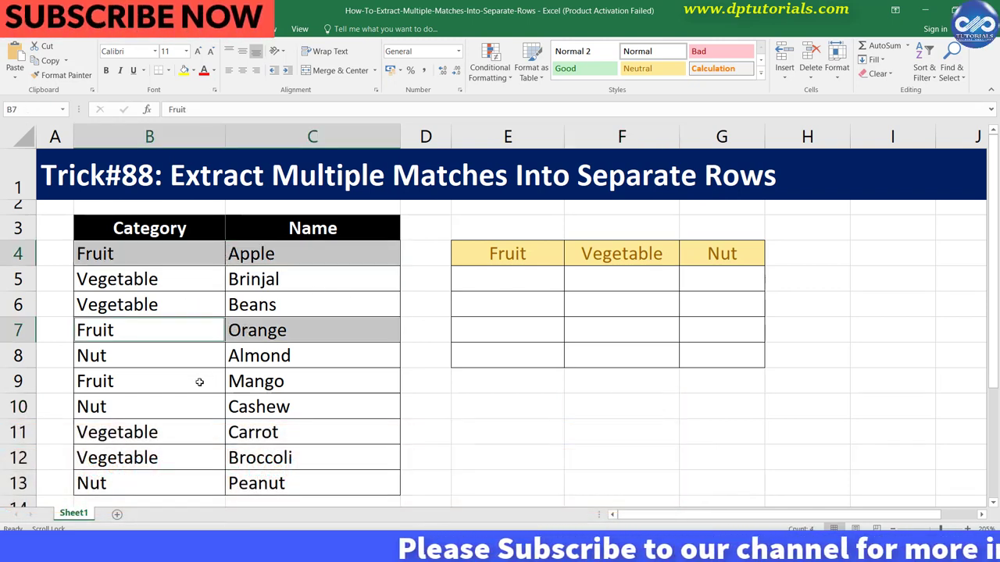
left_click_drag(198, 380, 253, 386)
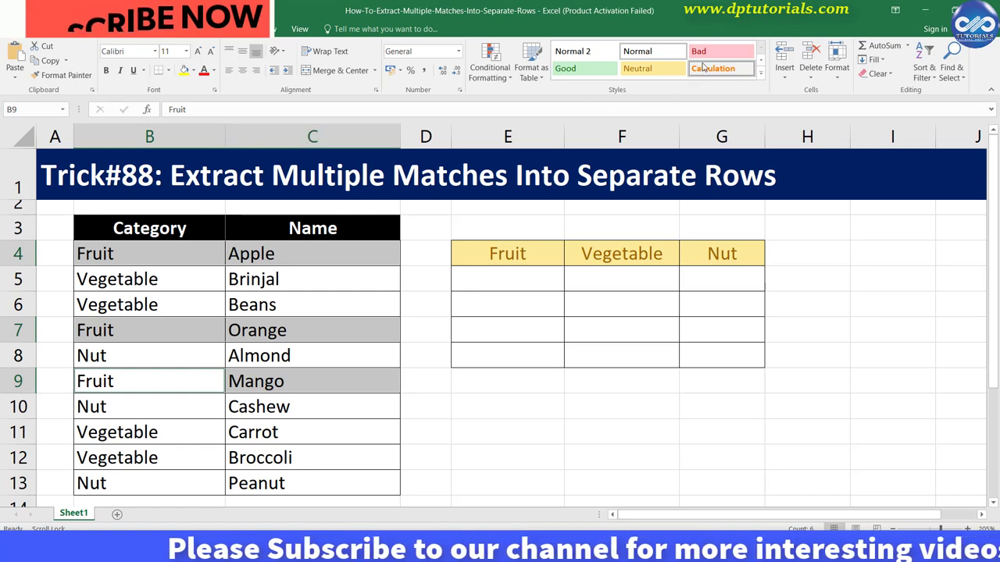
left_click(732, 70)
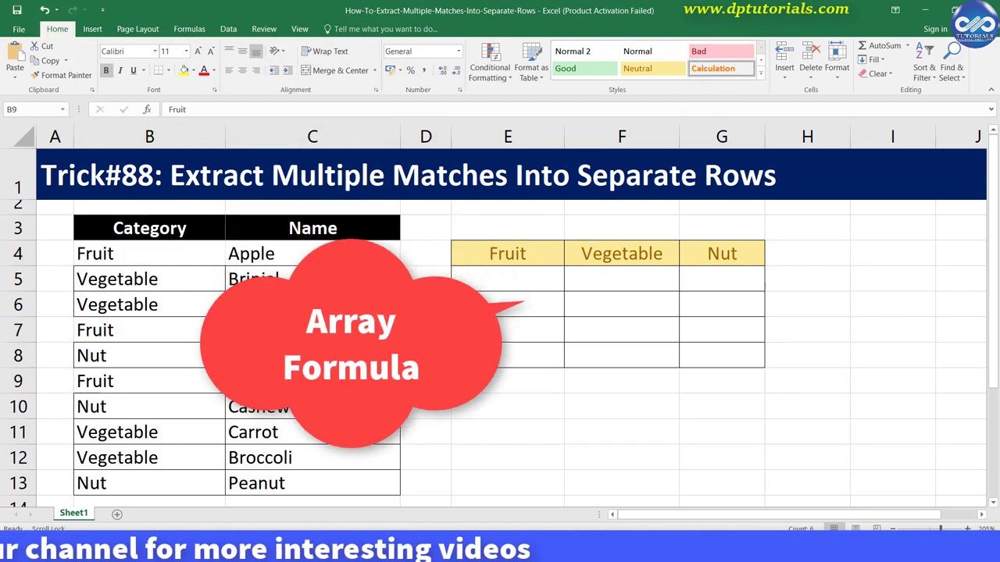
left_click(713, 69)
left_click(509, 447)
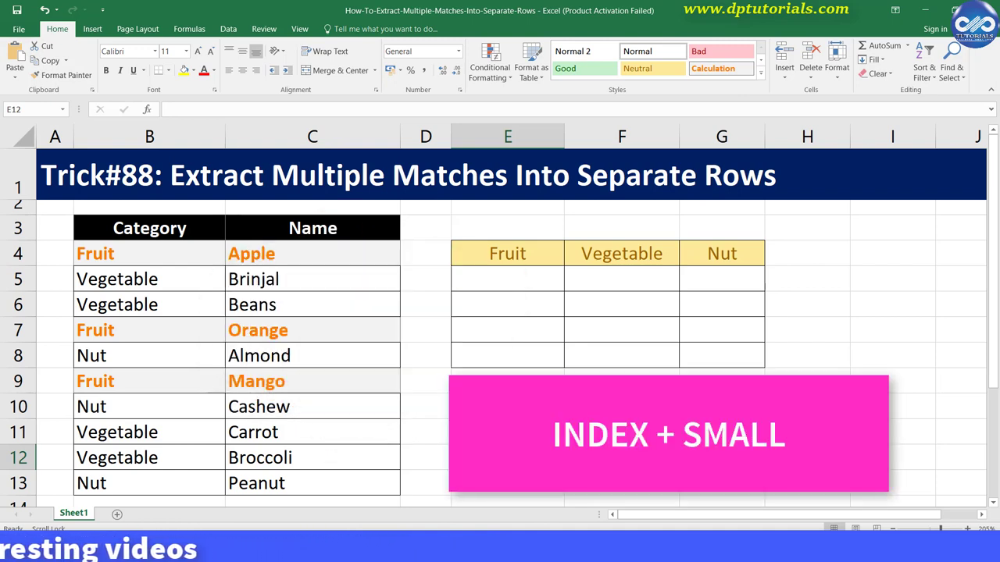
left_click(507, 406)
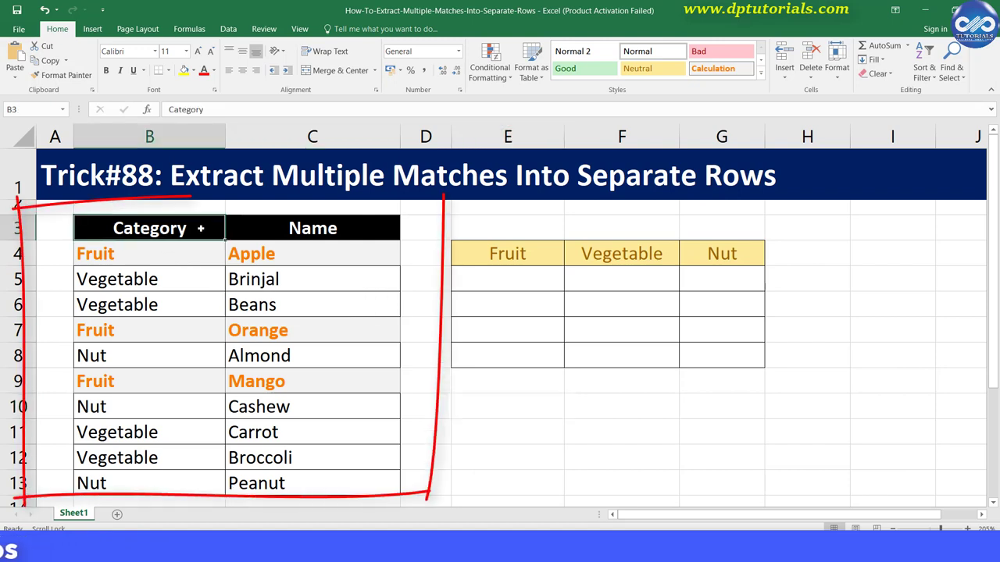
left_click_drag(167, 228, 313, 228)
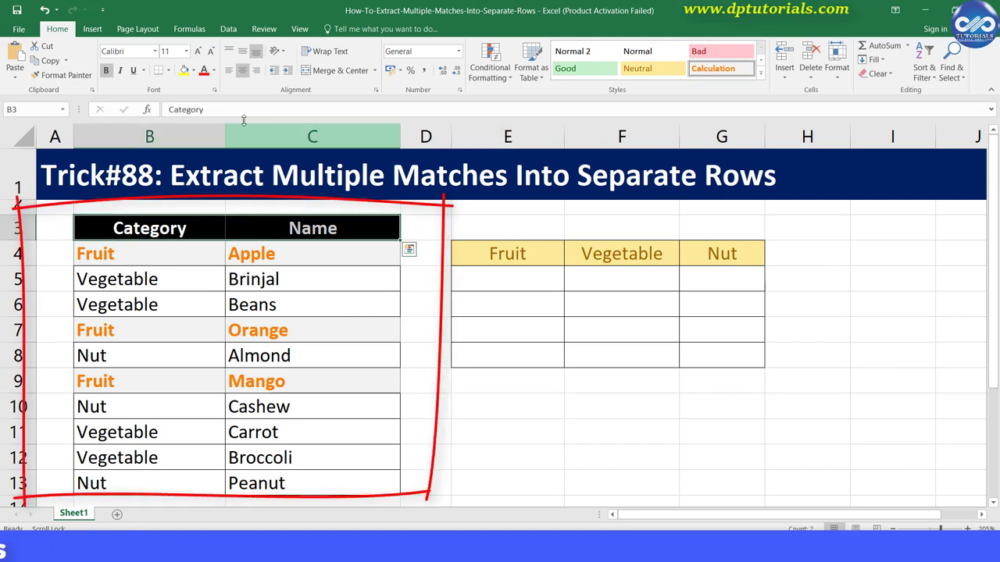
left_click(167, 279)
left_click_drag(164, 254, 179, 460)
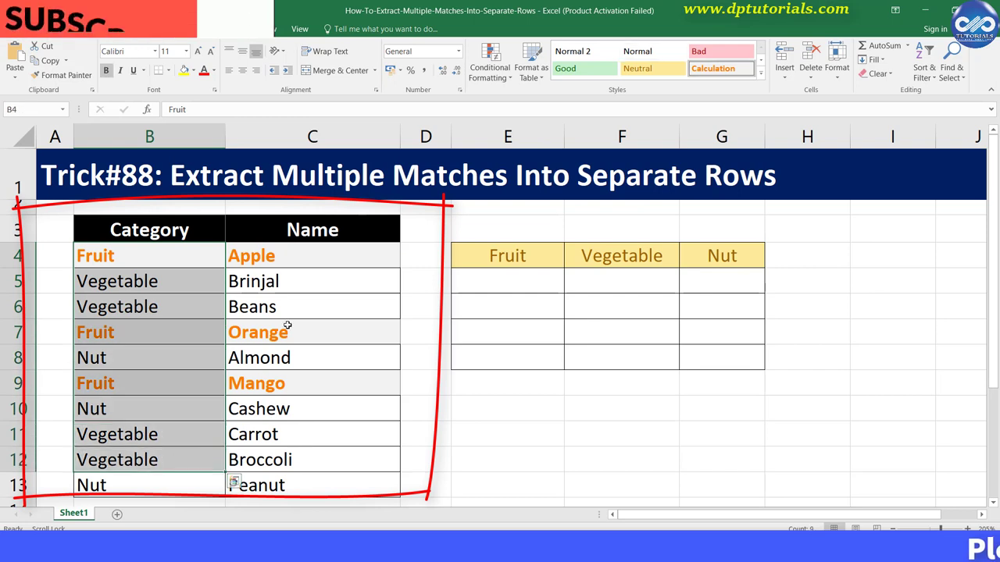
left_click_drag(304, 256, 314, 467)
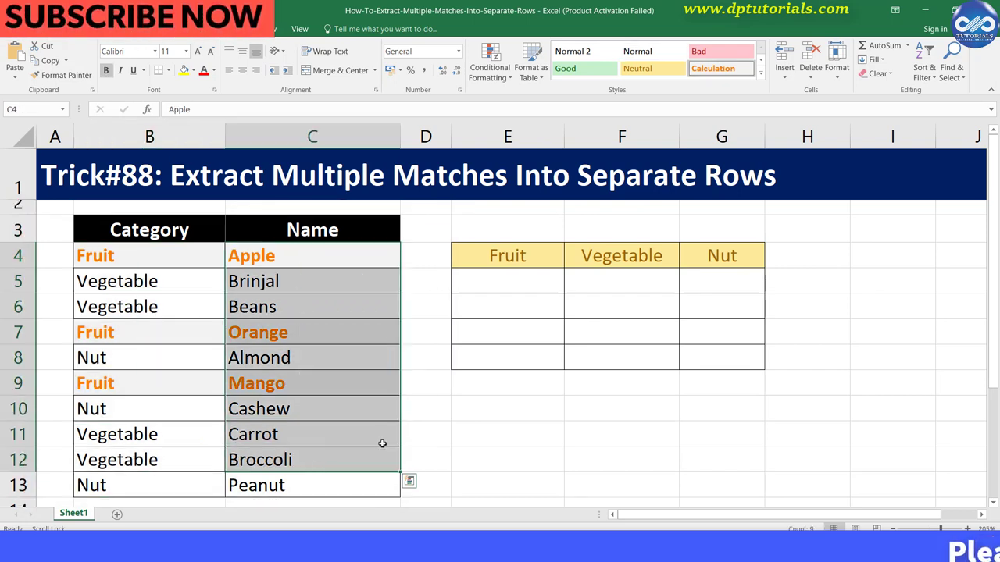
left_click(484, 422)
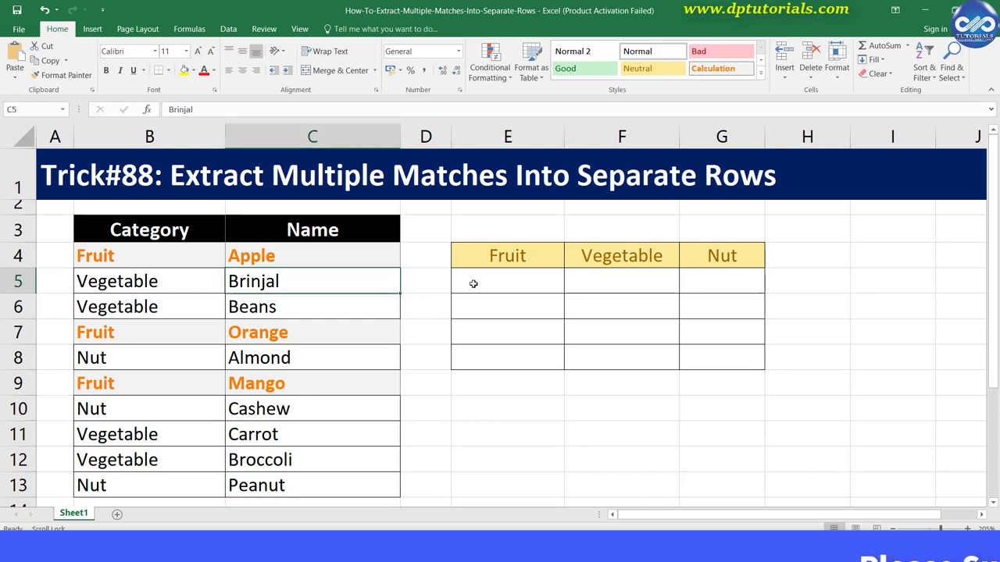
left_click_drag(473, 281, 714, 357)
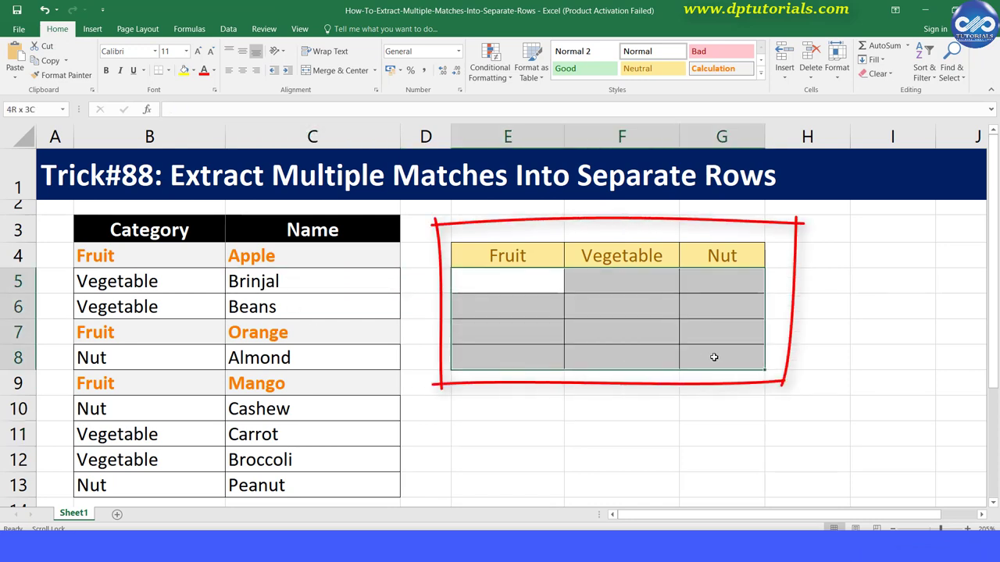
left_click_drag(503, 254, 698, 254)
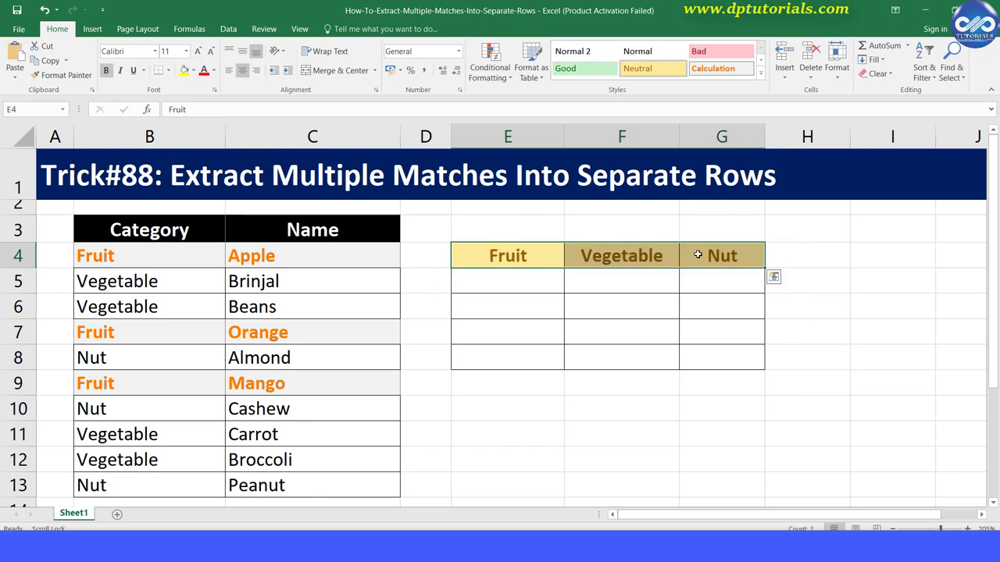
left_click(600, 281)
left_click(513, 284)
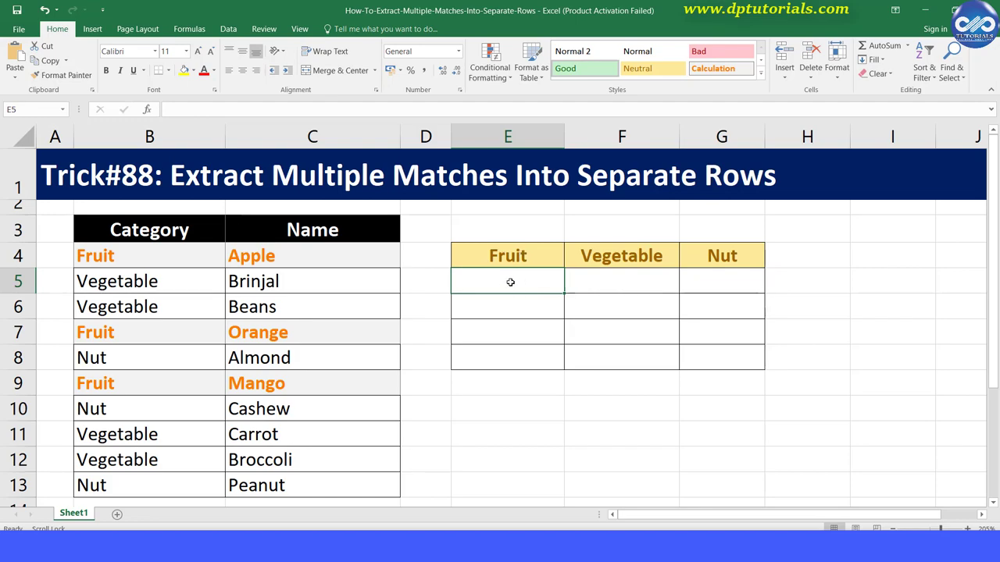
- Start E5's formula as =INDEX($C$4:$C$13, with the Name range locked absolute
type("=")
type("INDE")
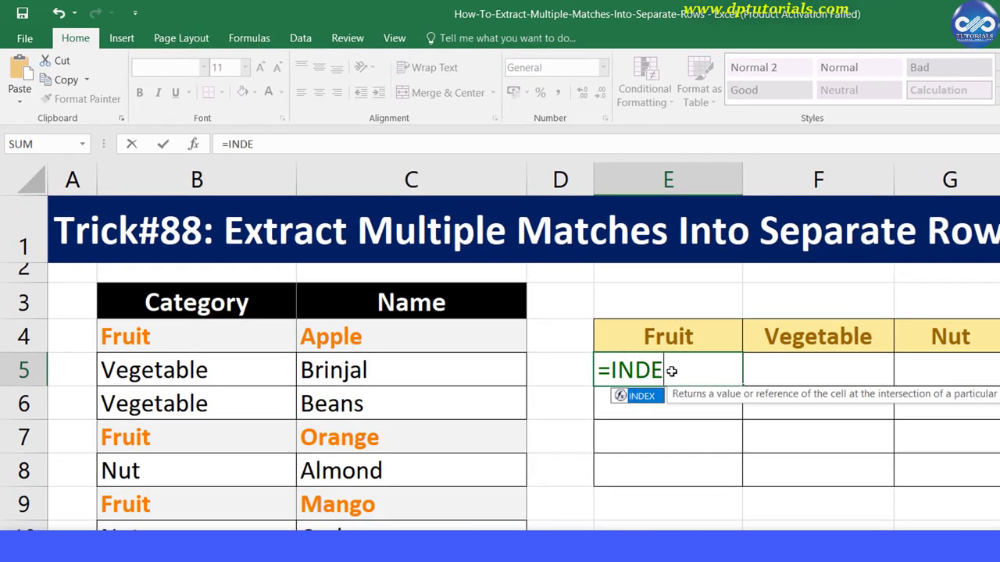
type("X(")
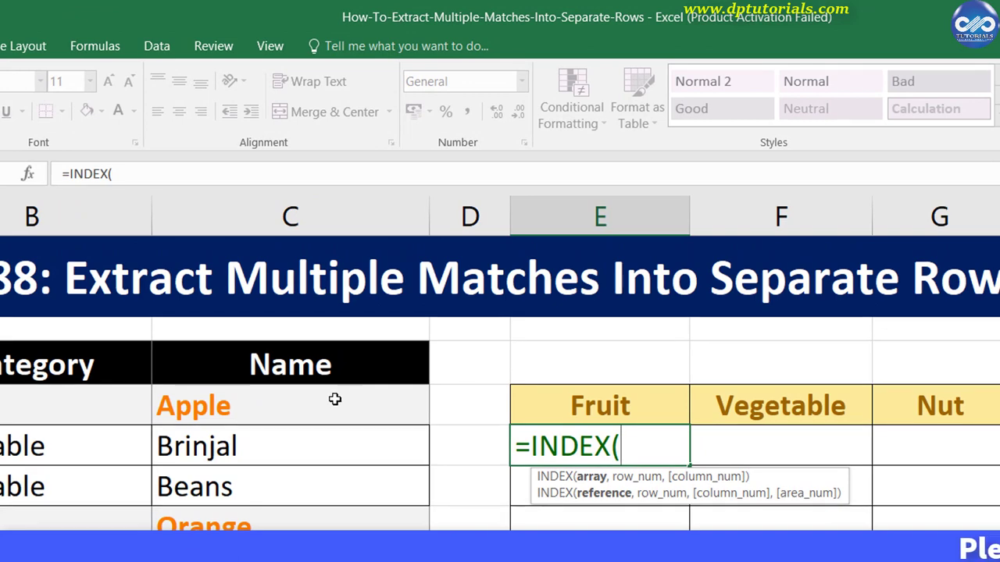
left_click_drag(334, 399, 346, 556)
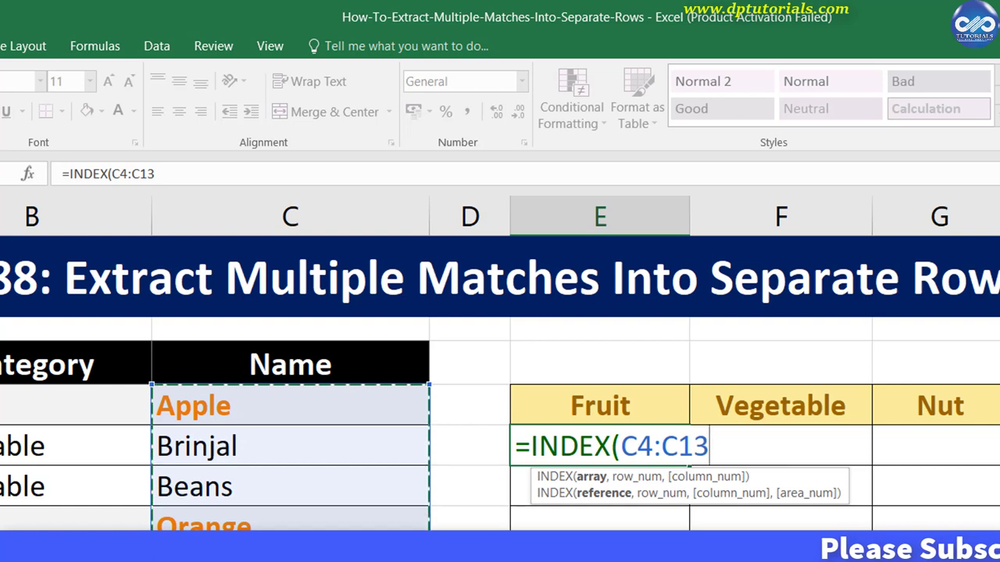
key("F4")
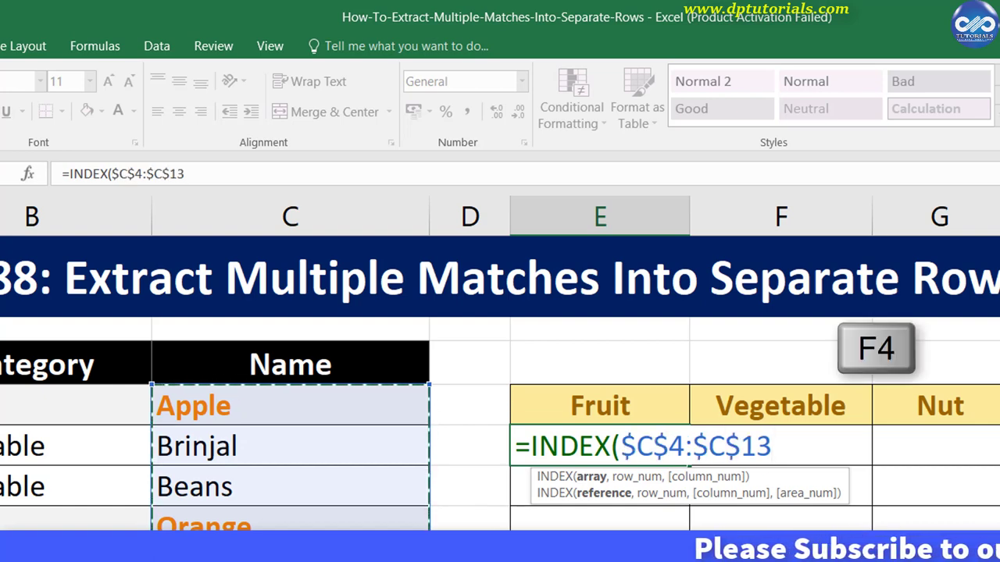
left_click(202, 168)
type(",")
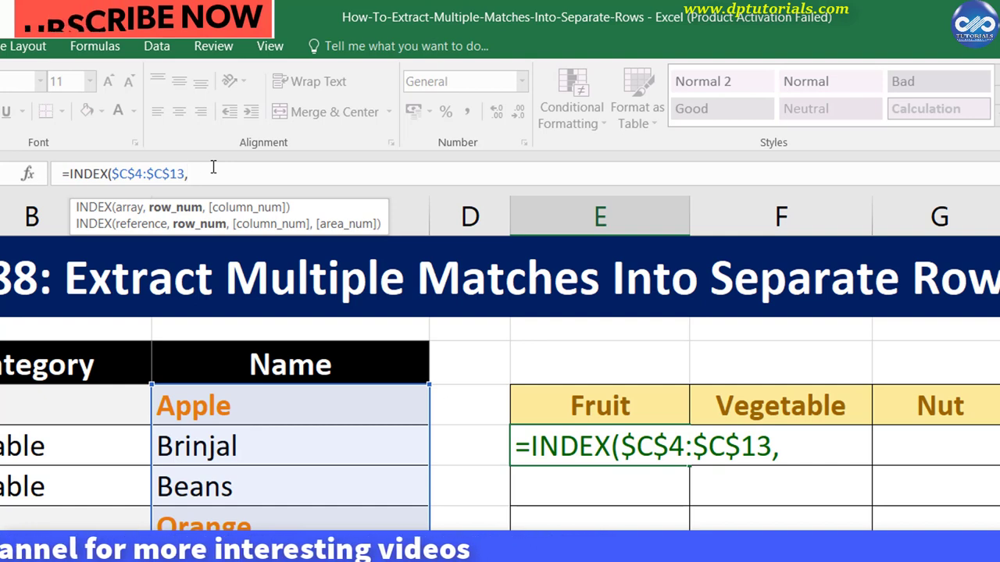
- Extend E5's formula with SMALL(IF($B$4:$B$13=E$4, and begin ROW over the Name column
type("S")
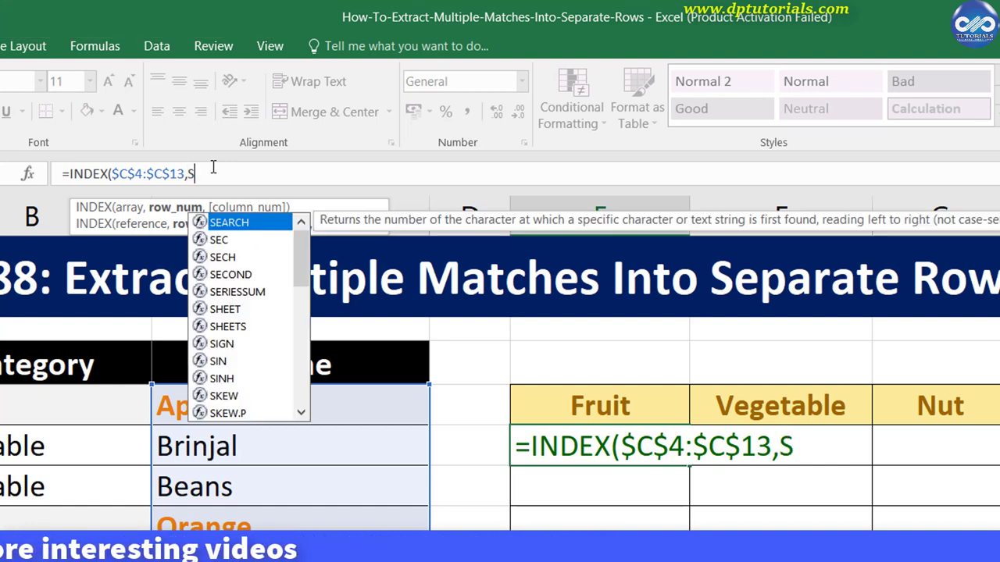
type("MALL")
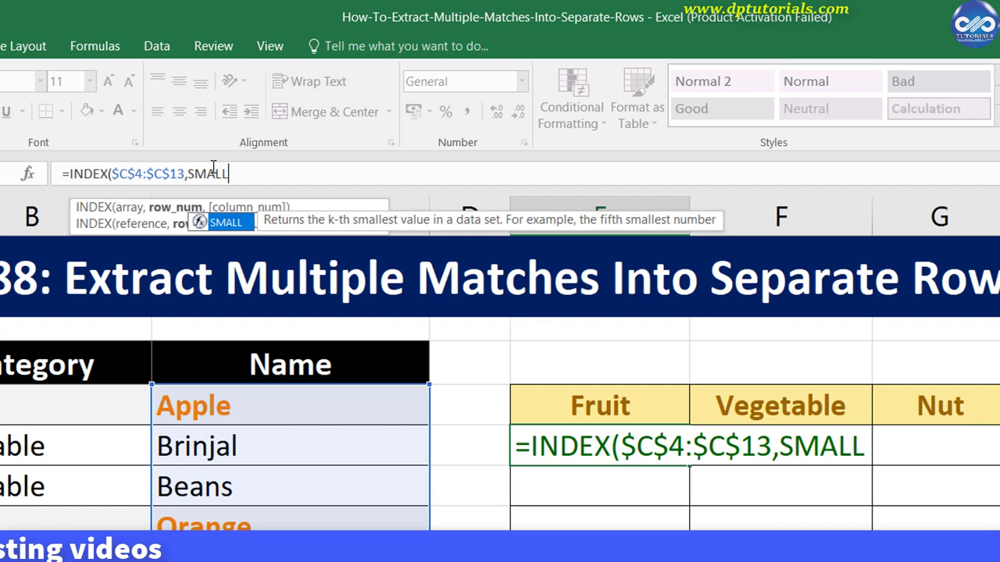
type("(")
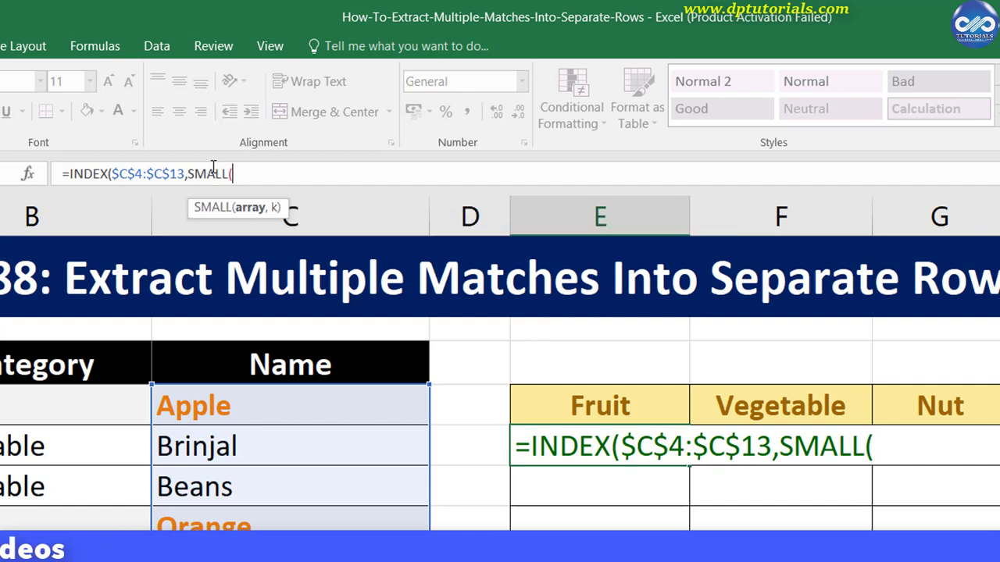
type("I")
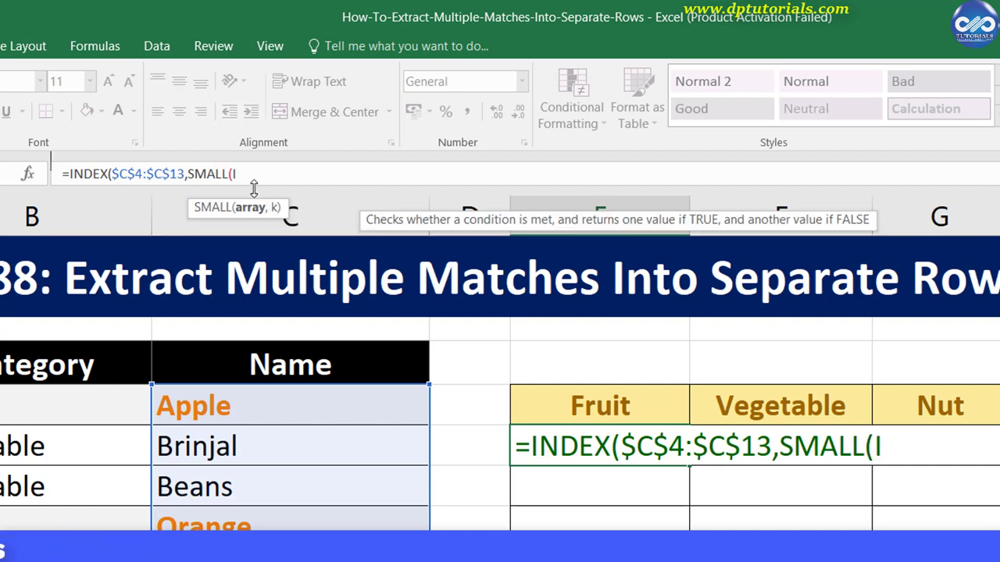
type("F(")
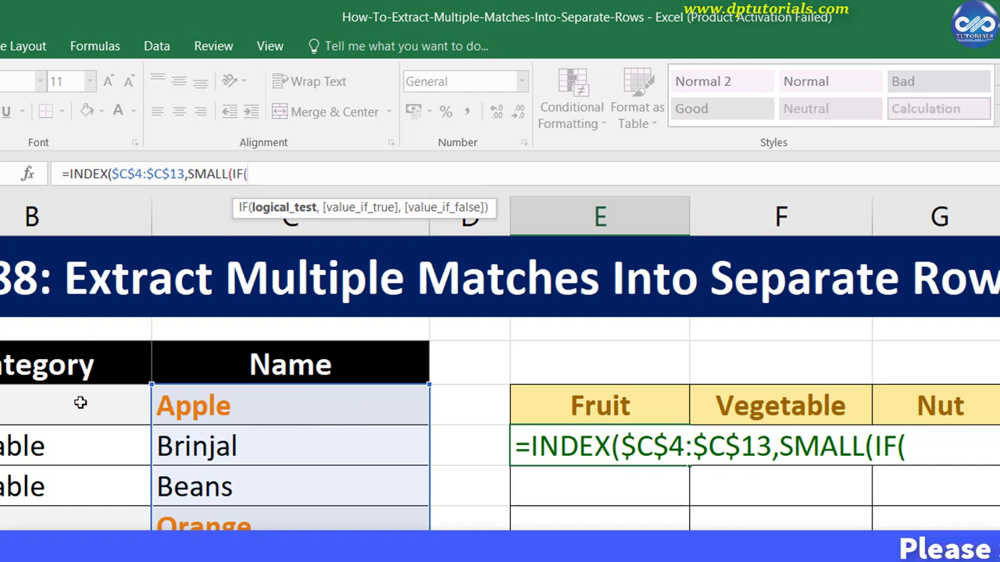
left_click_drag(81, 402, 81, 546)
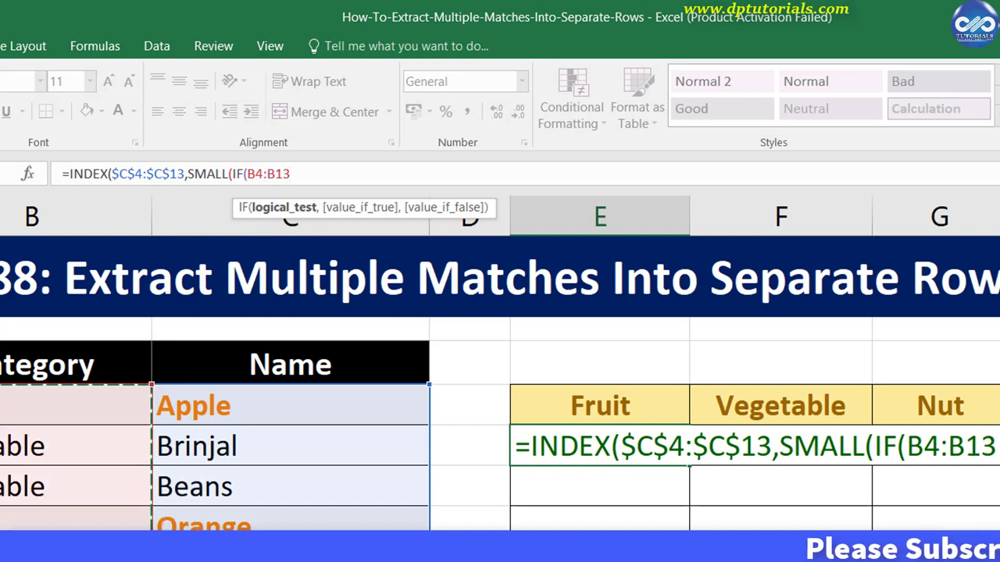
key("F4")
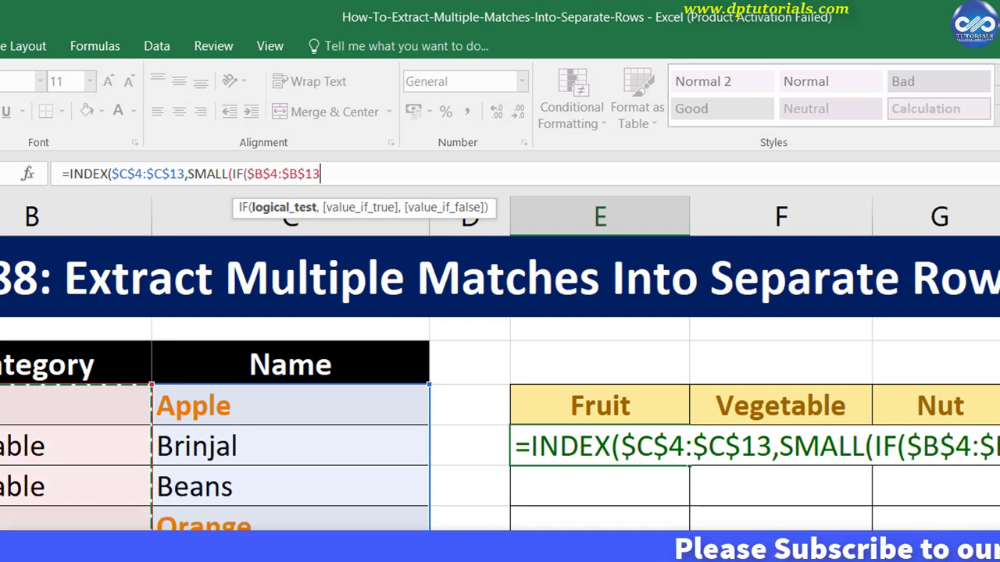
type("=")
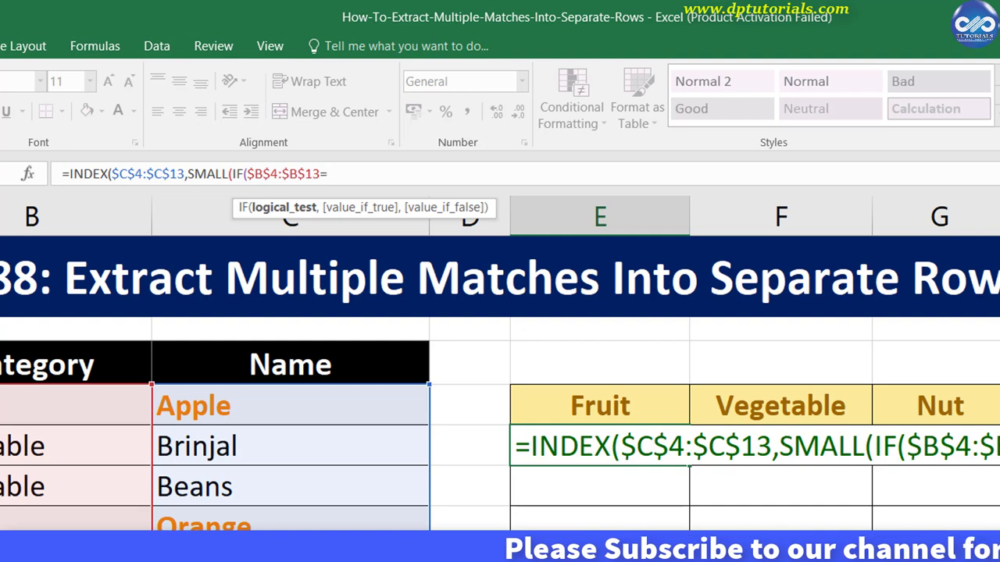
left_click(611, 402)
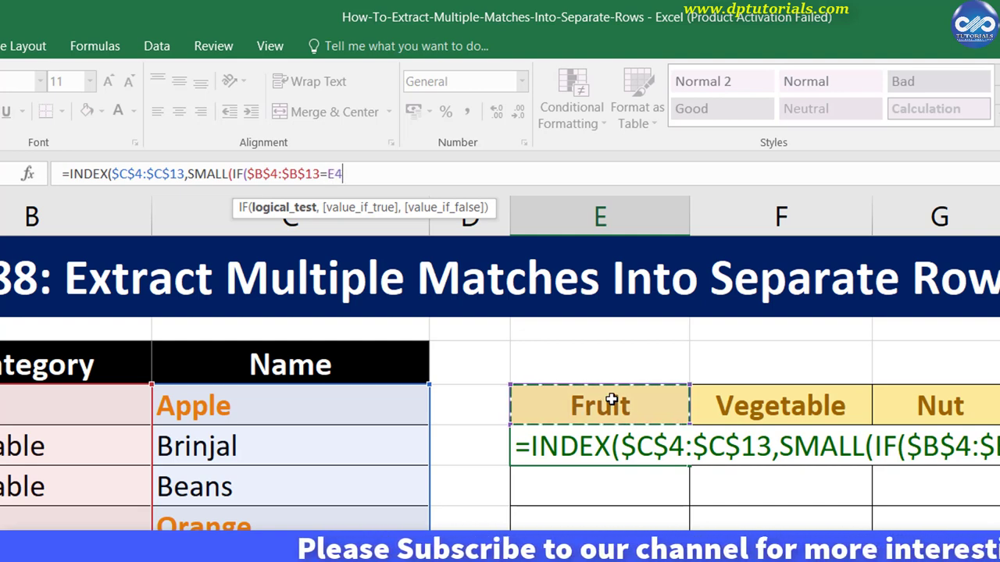
key("F4")
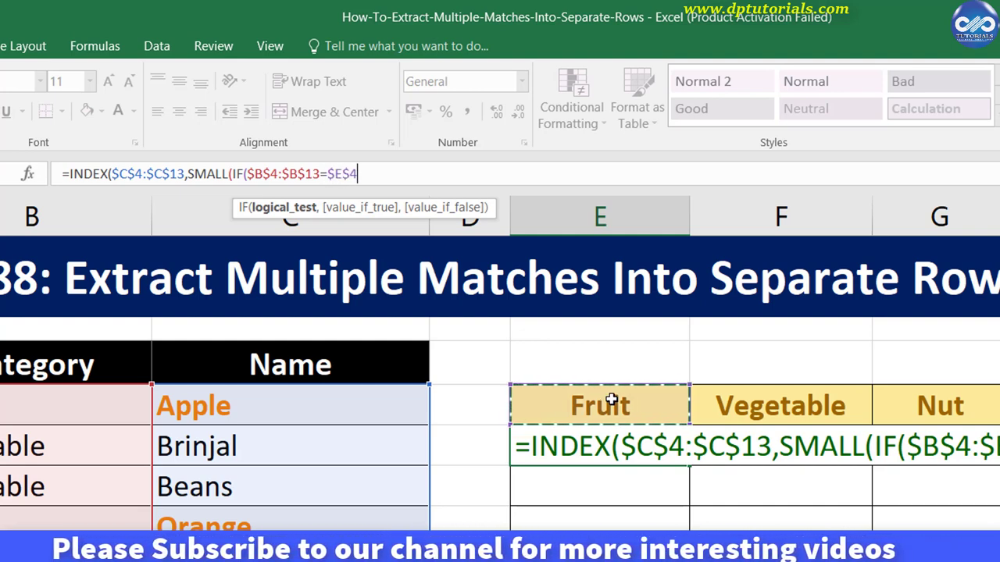
key("F4")
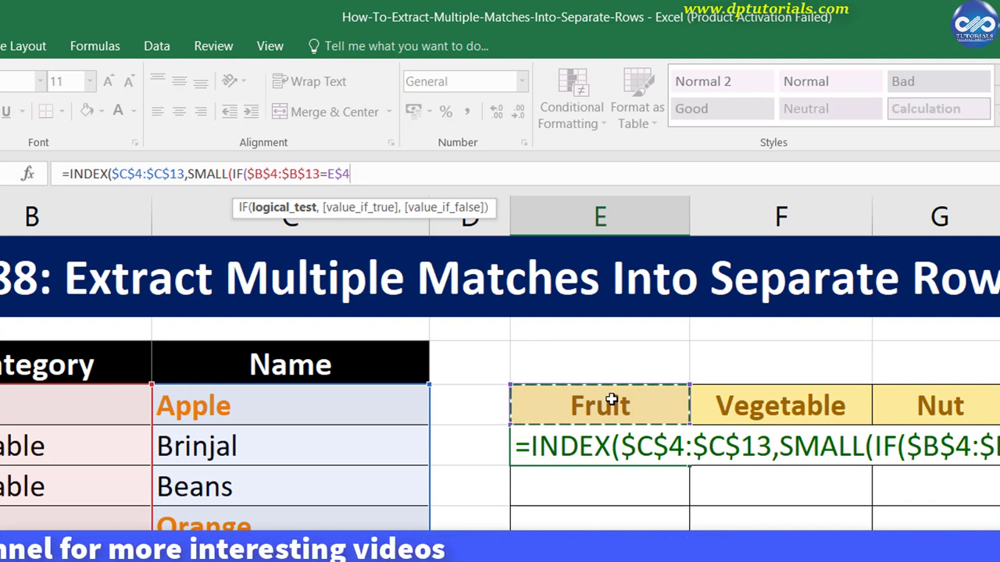
type(",")
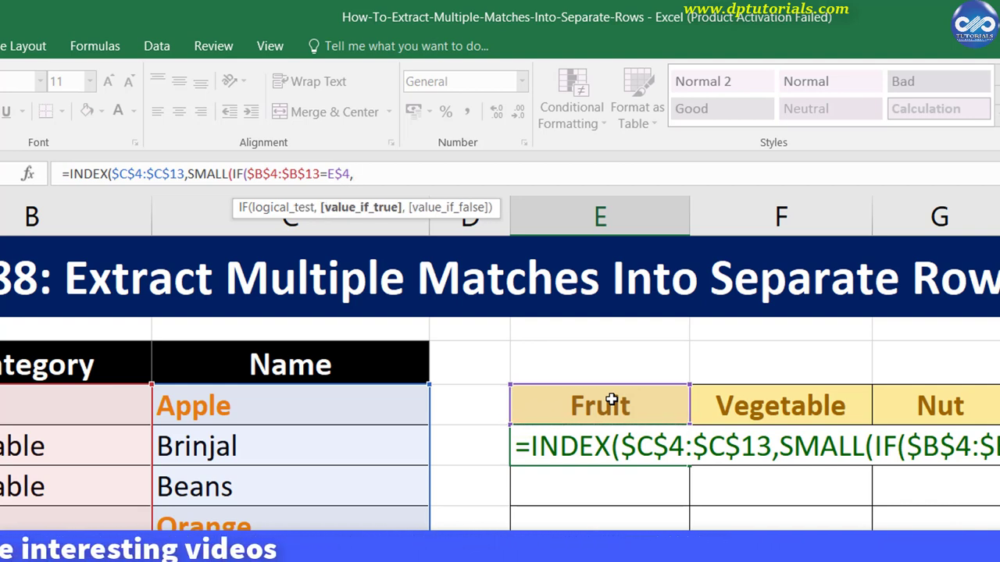
type("ROW")
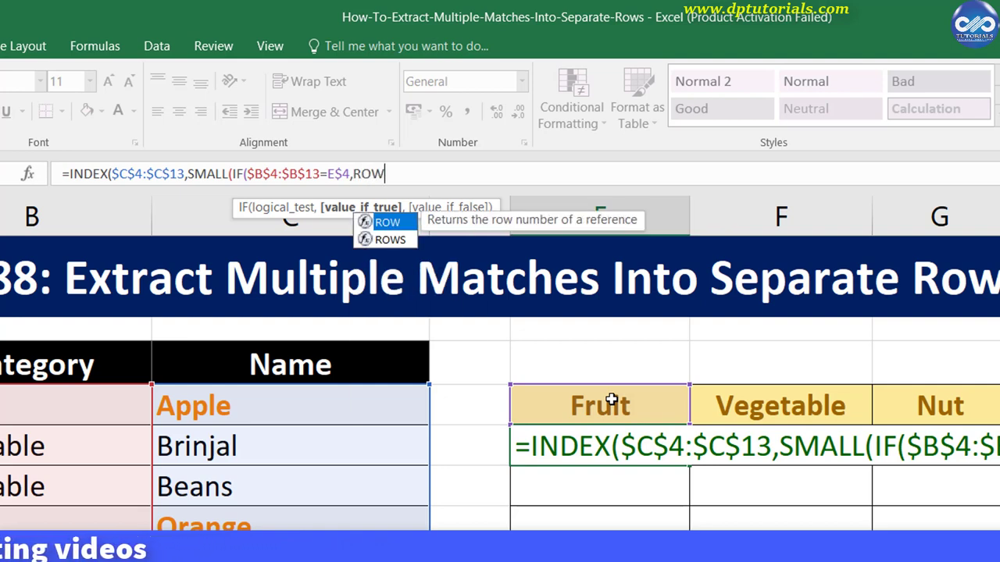
type("(")
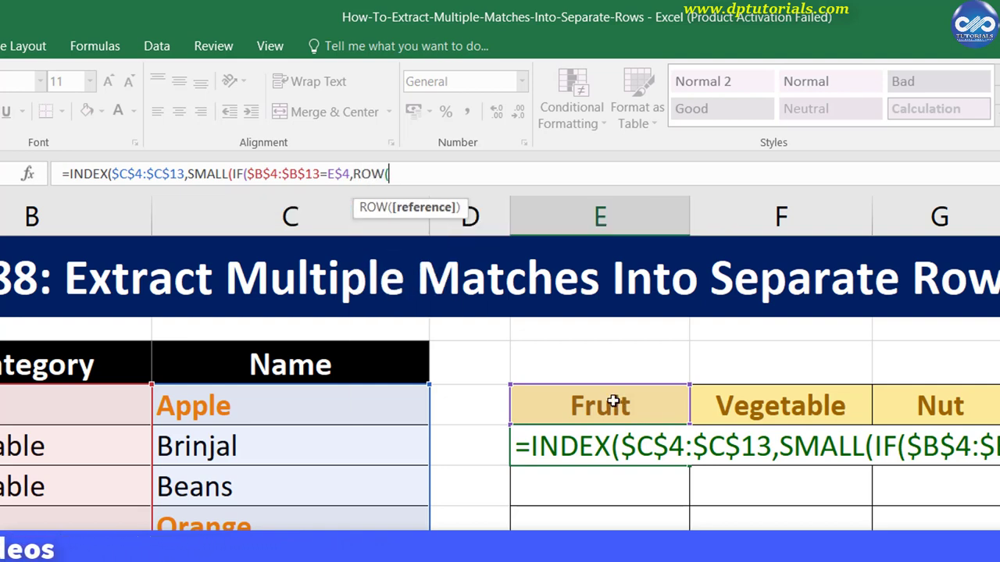
left_click_drag(306, 409, 306, 554)
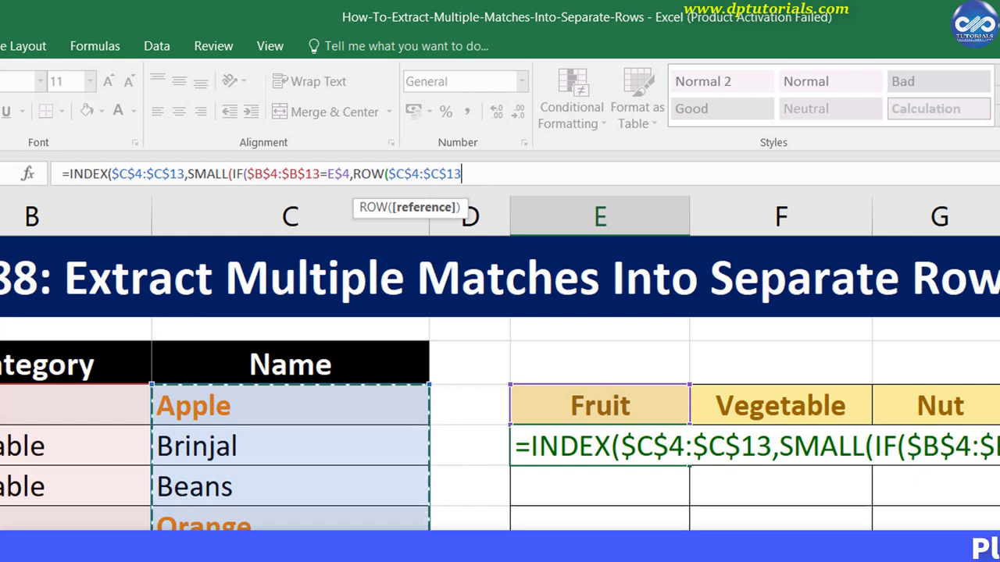
- Finish E5's formula with -MIN(ROW($C$4:$C$13))+1),1)) and enter it as an array formula
type(")-")
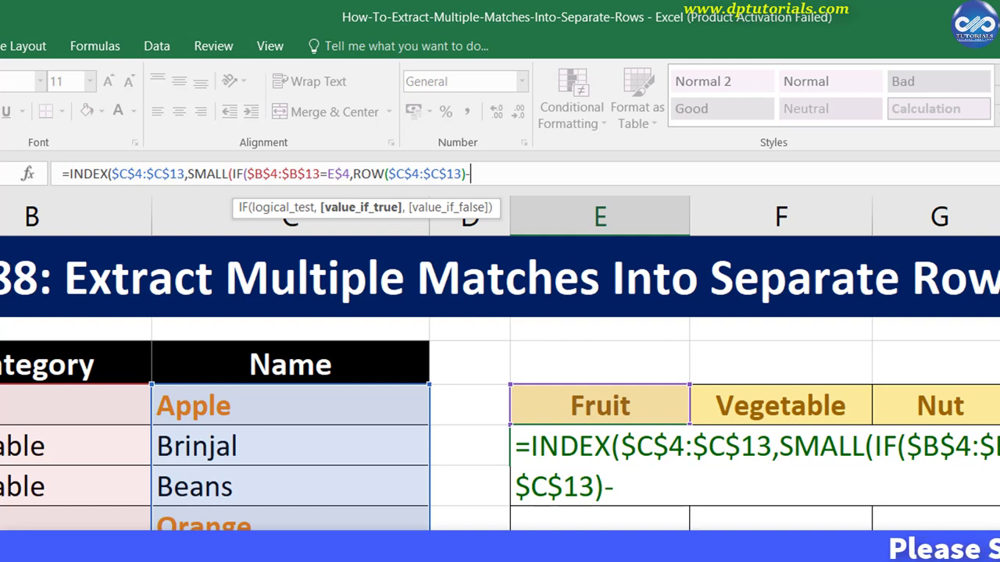
type("M")
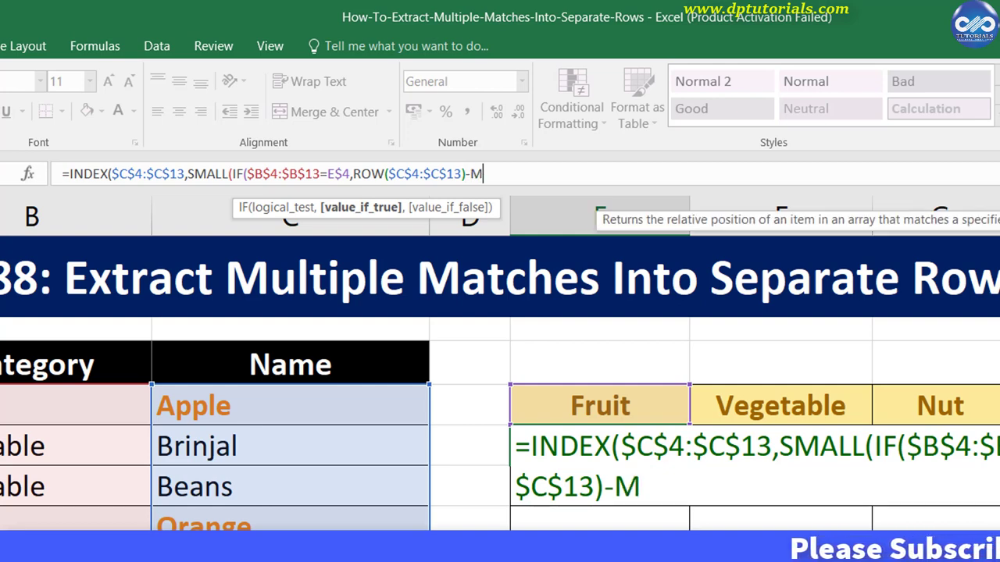
type("IN")
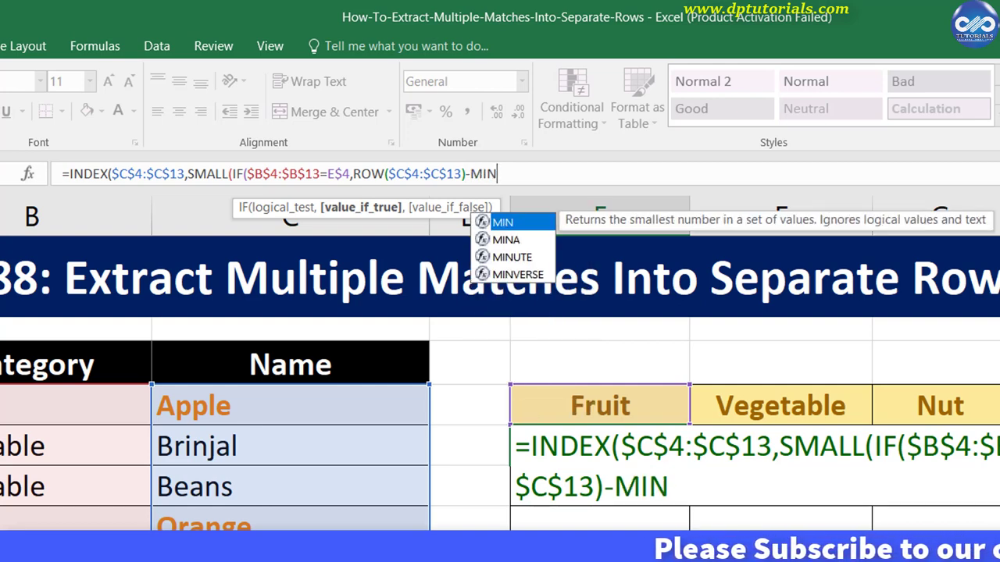
type("(")
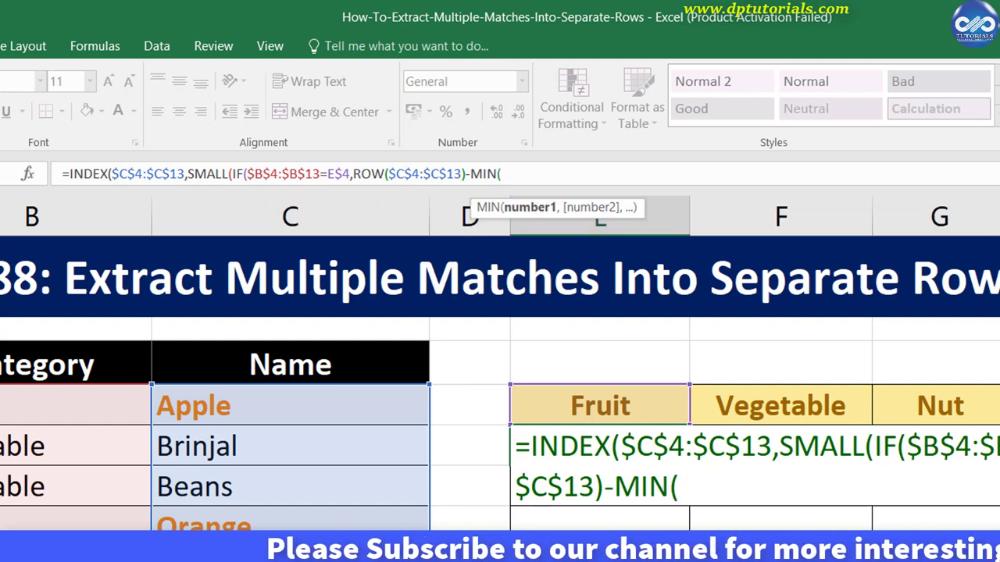
type("ROW")
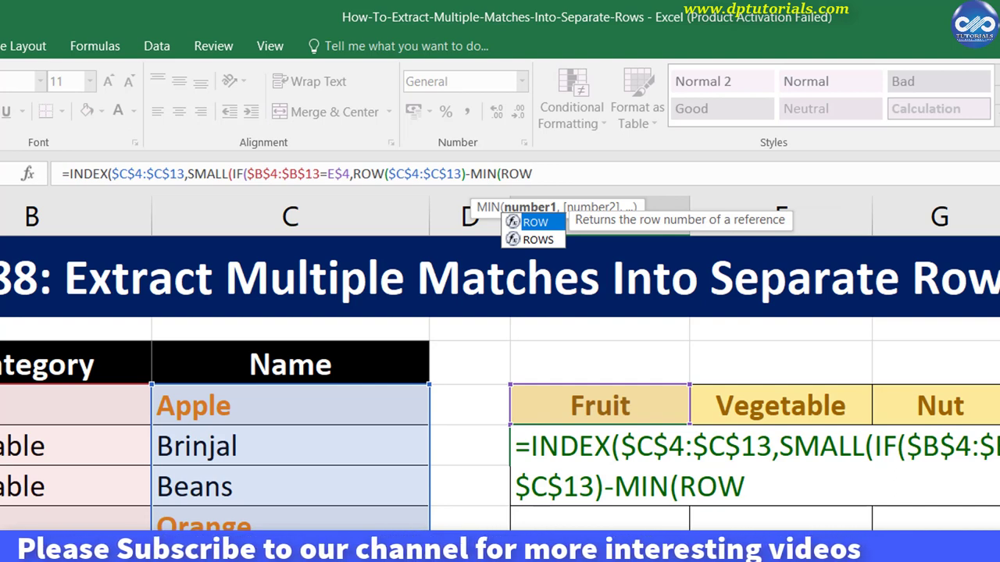
type("(")
left_click_drag(275, 408, 291, 539)
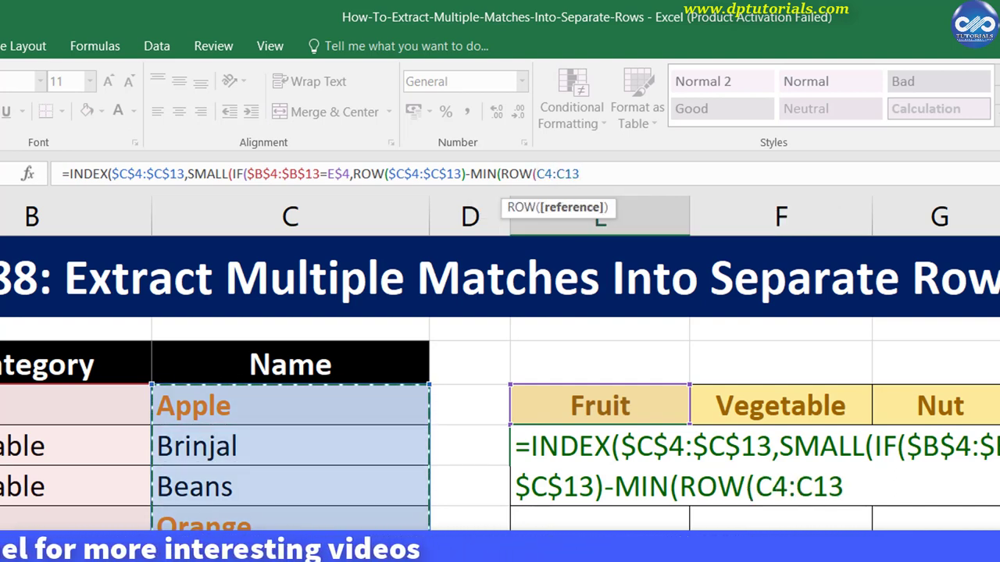
key("F4")
type("$C$13))+1")
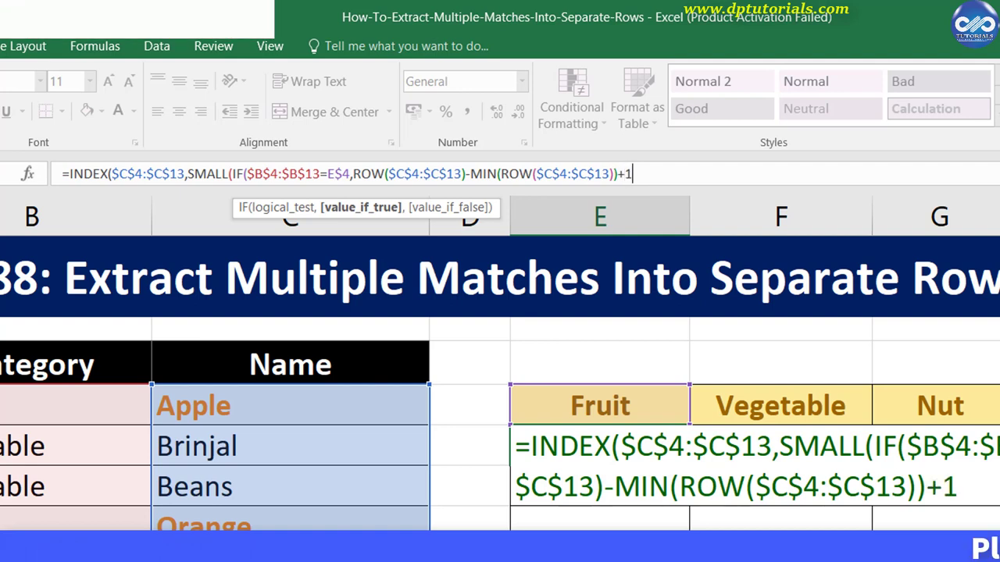
type("),1")
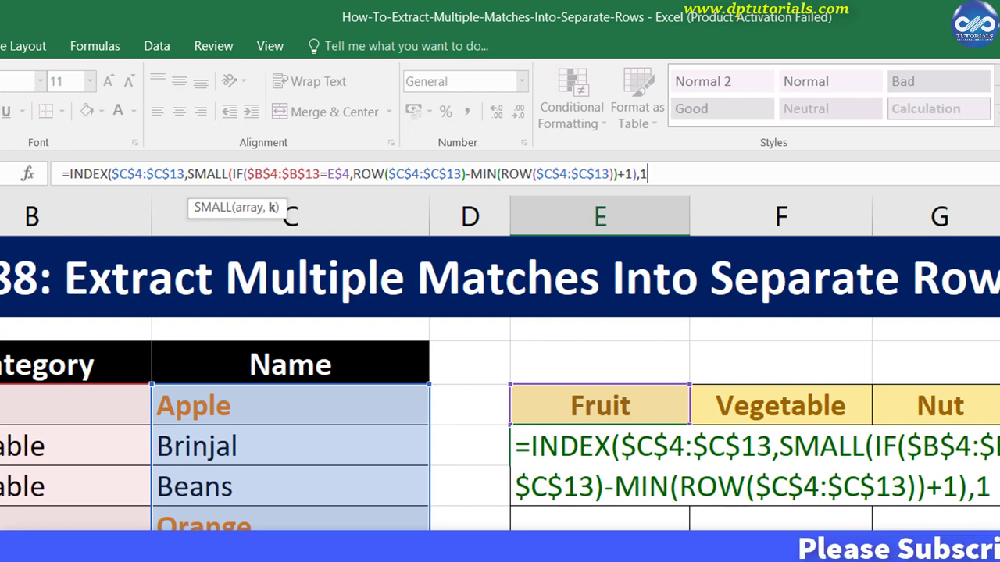
type(")")
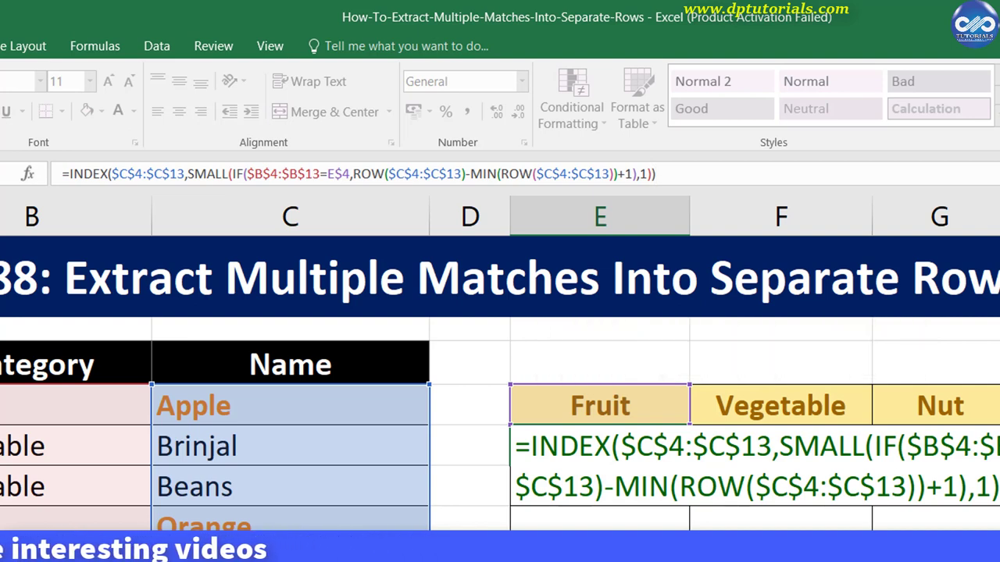
key("ctrl+shift+Return")
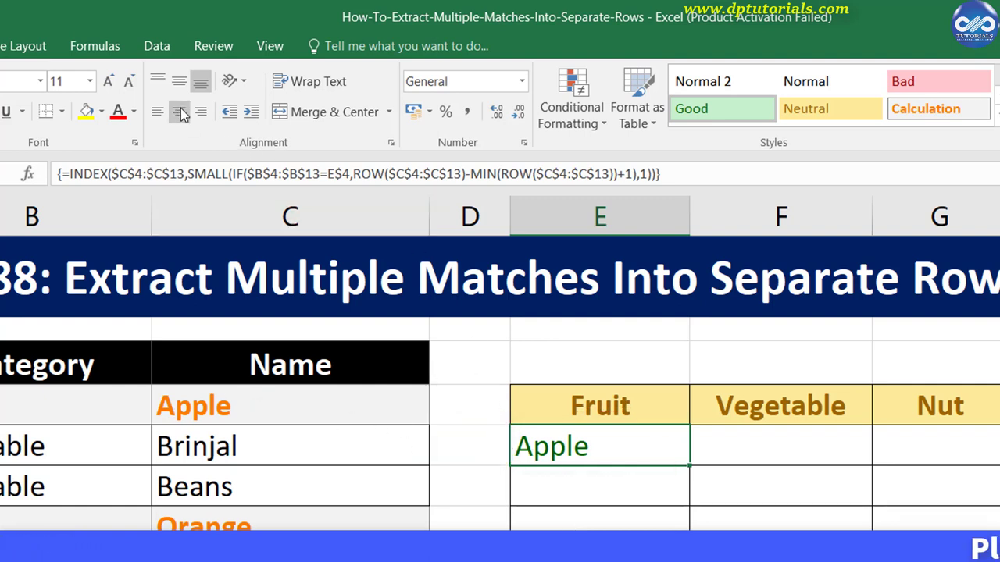
- Replace SMALL's fixed 1 with ROWS($E$5:E5) and re-enter E5 as an array formula
key("shift+Right")
key("shift+Right")
key("shift+Down")
key("shift+Down")
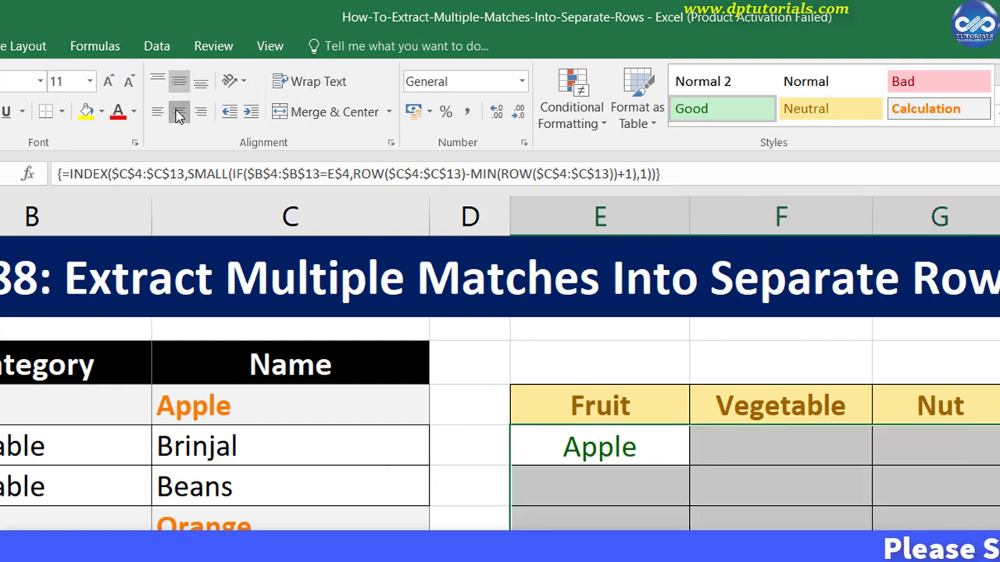
left_click(598, 446)
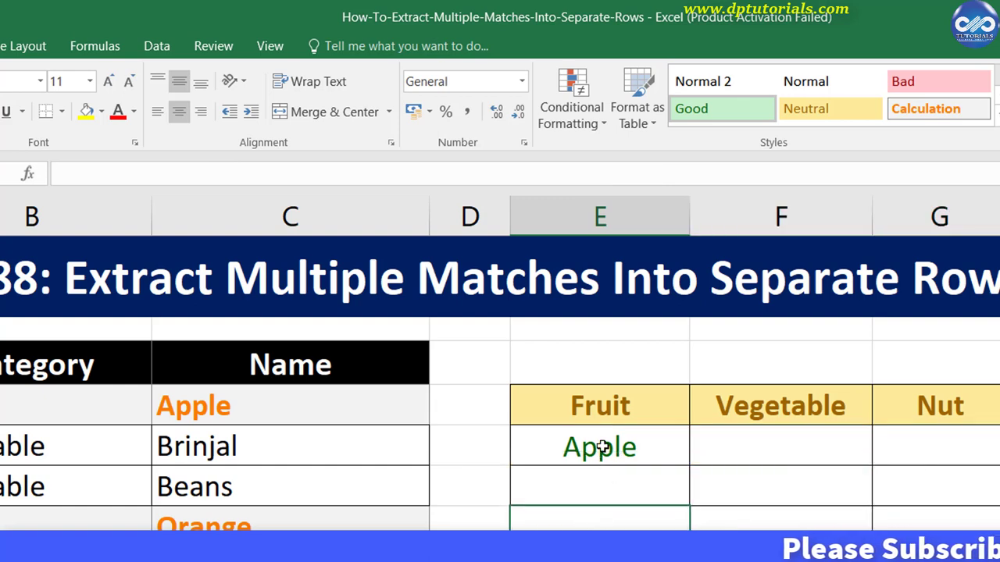
left_click(645, 173)
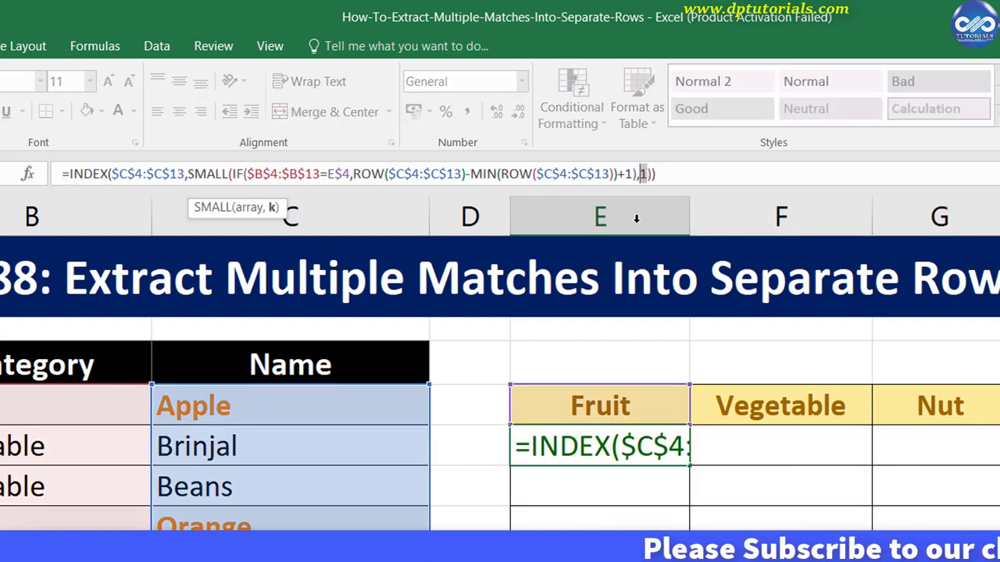
double_click(643, 174)
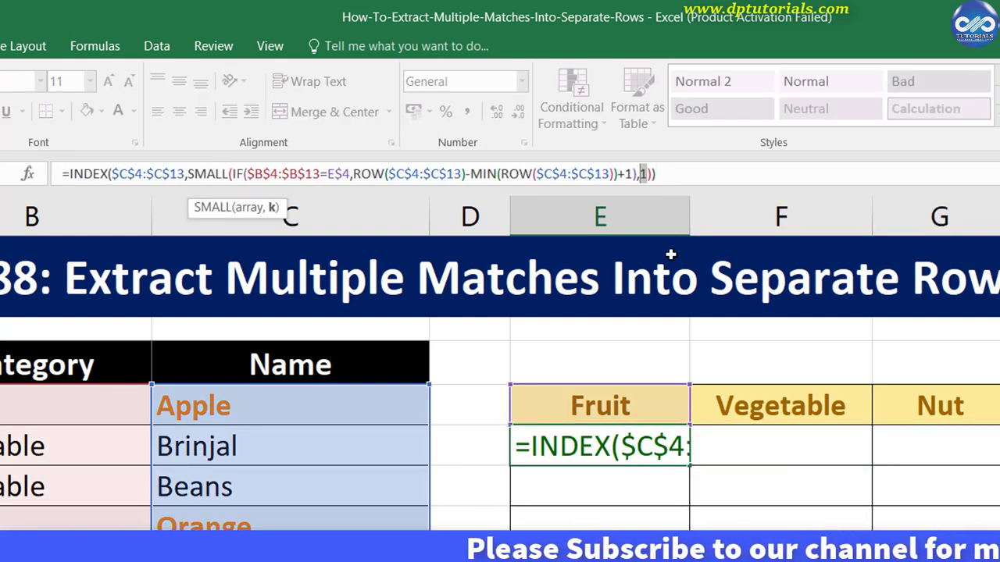
type("RO")
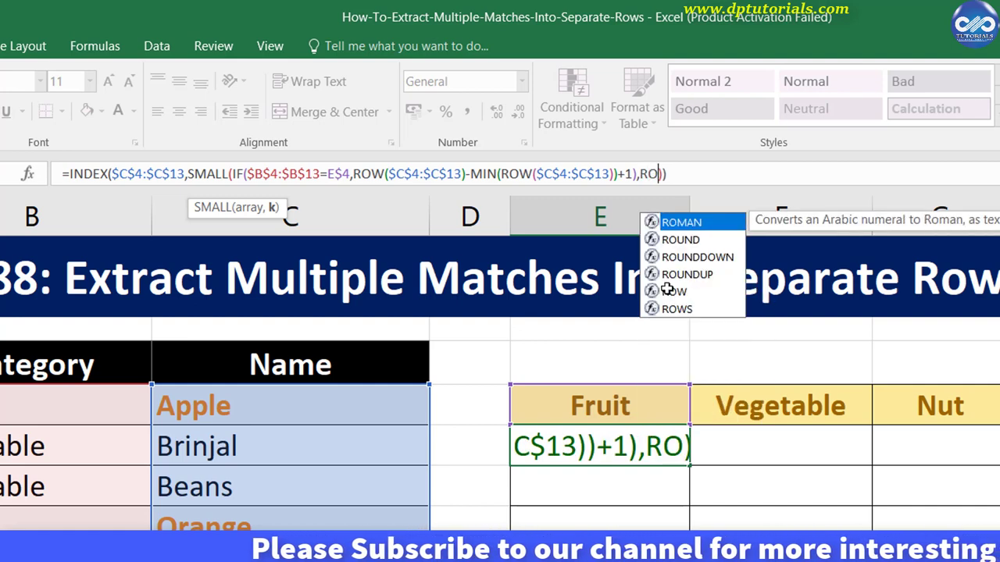
type("WS($E$5")
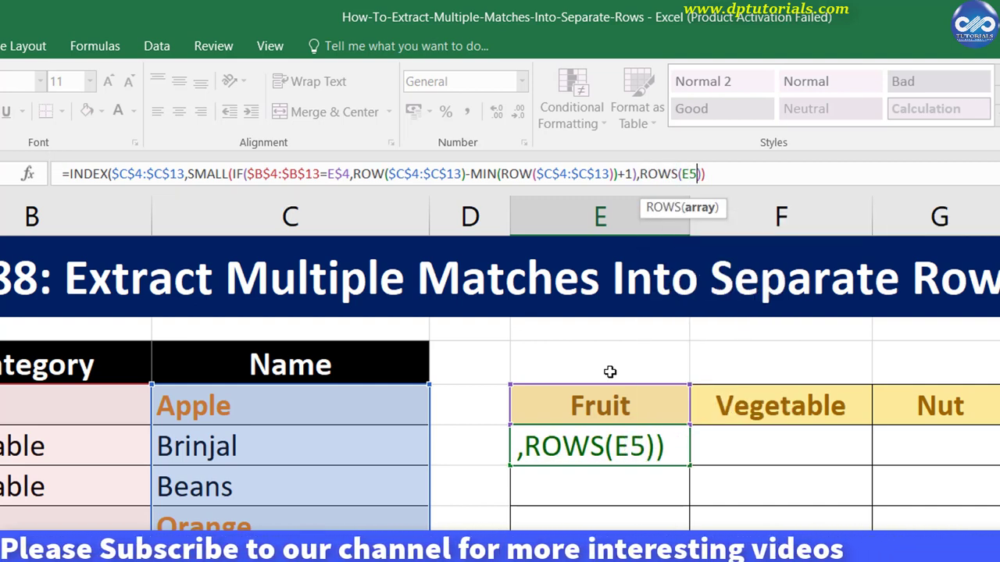
type(":E5")
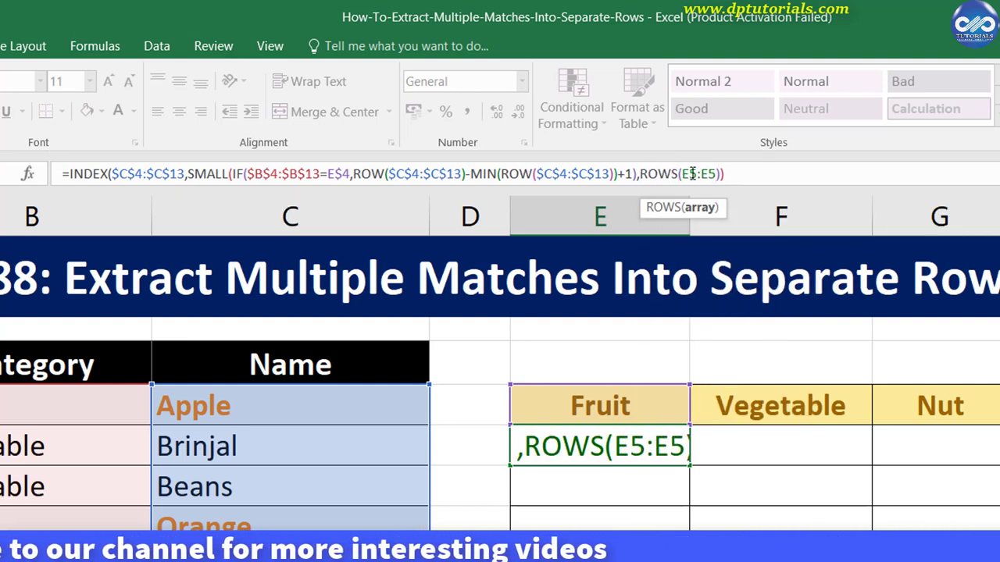
left_click(691, 174)
key("F4")
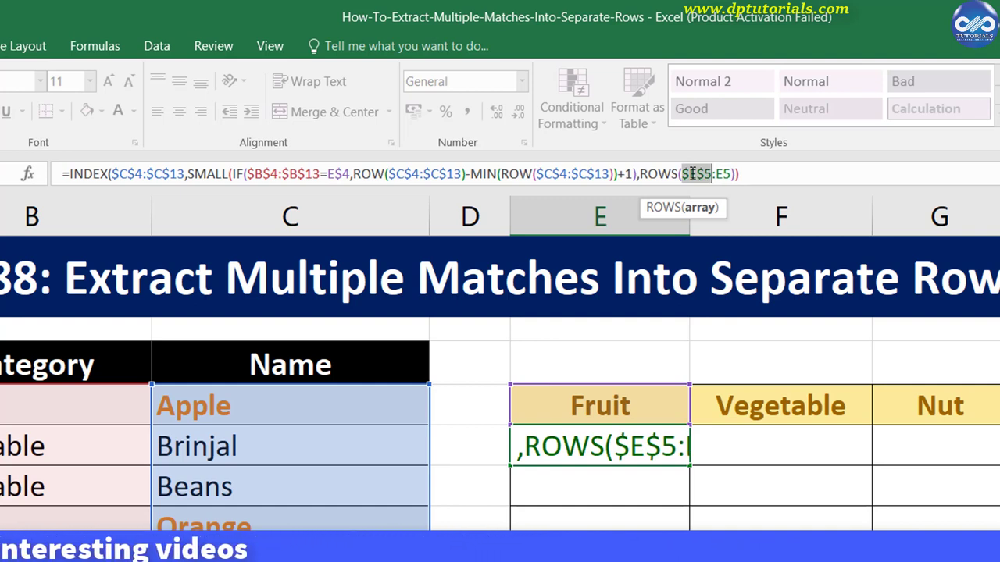
key("ctrl+shift+Return")
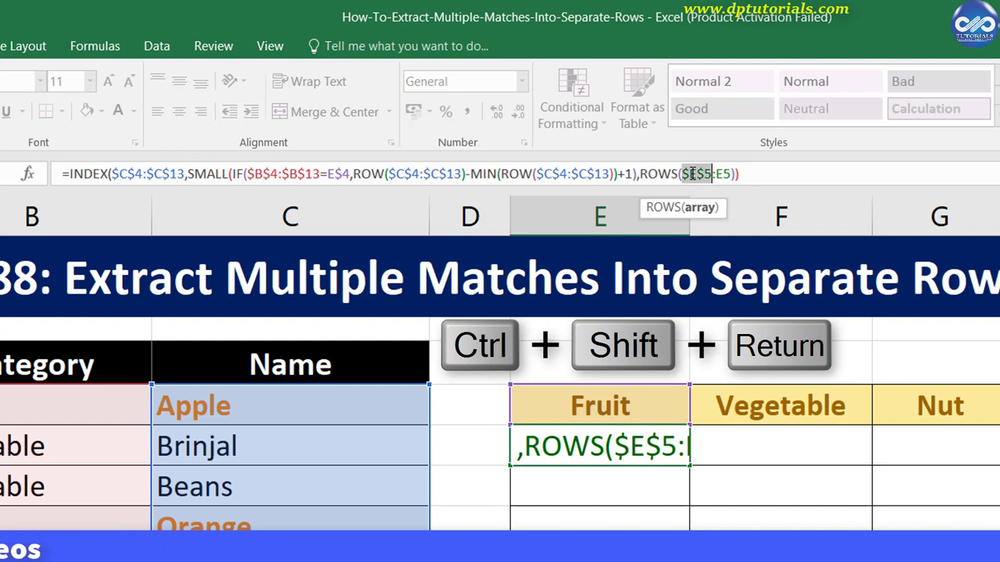
key("ctrl+shift+Return")
key("Return")
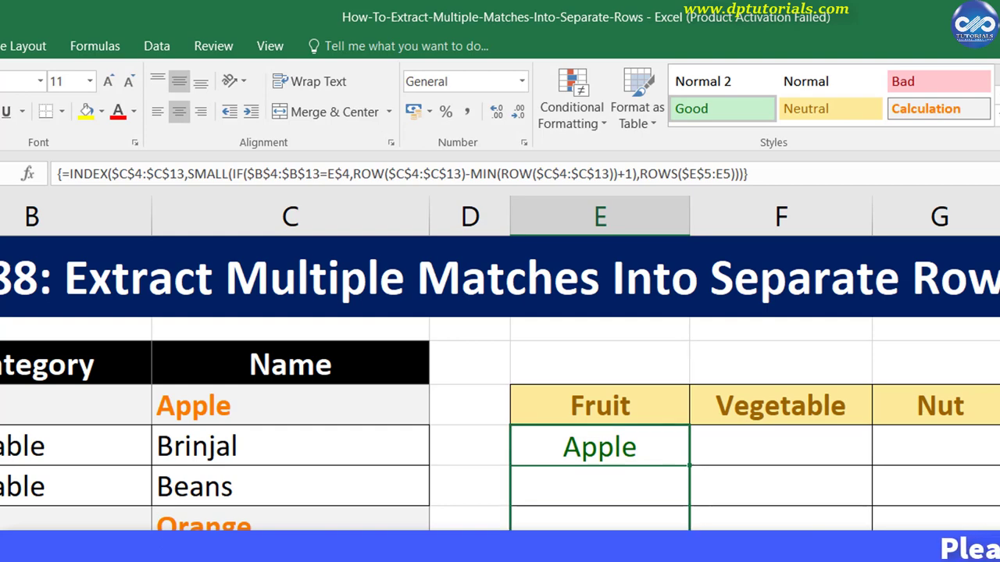
- Fill E5's formula down to E8 and across into the Vegetable and Nut columns
key("ctrl+d")
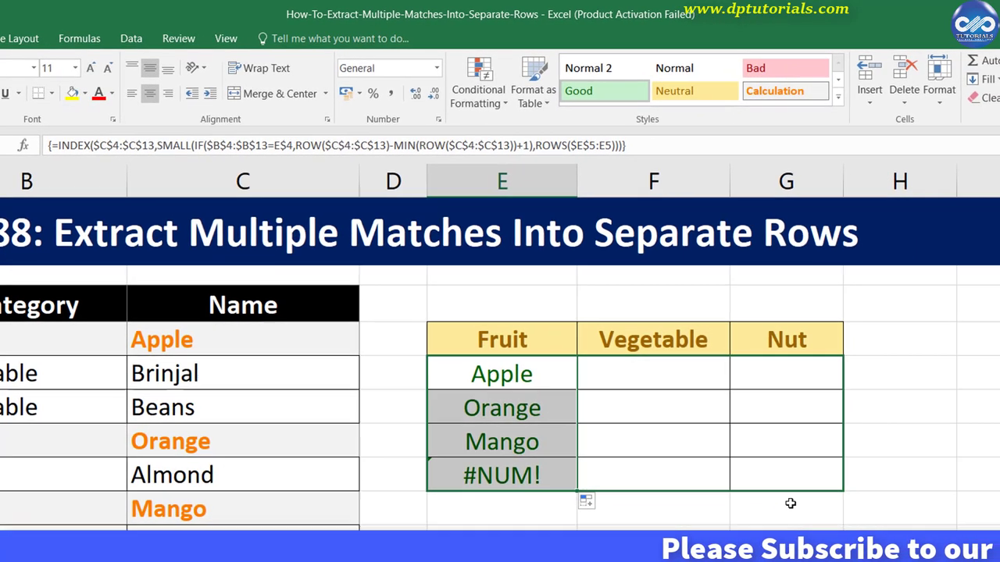
left_click(784, 474, "shift")
key("ctrl+r")
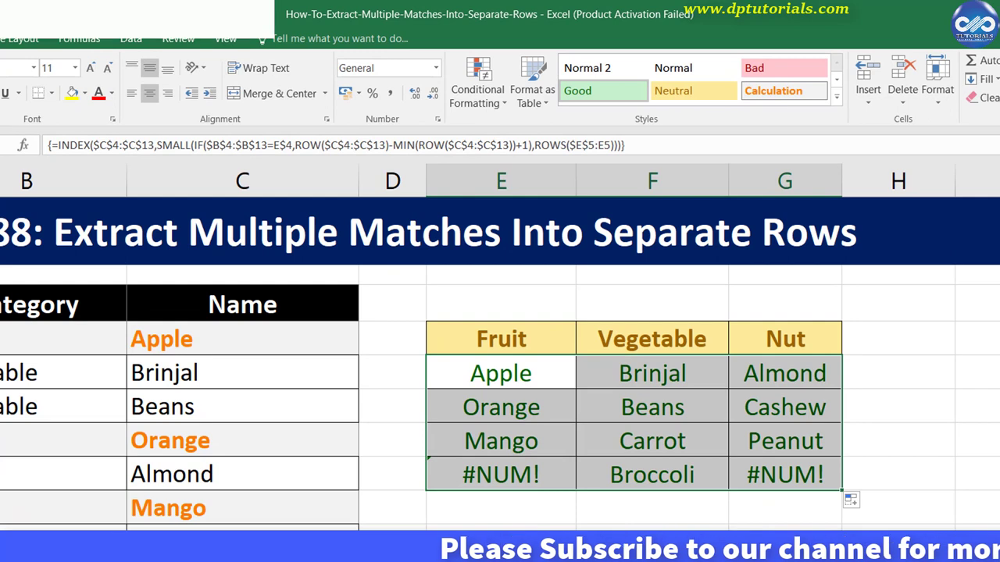
- Give the #NUM! error cells E8 and G8 the pink Bad cell style
left_click(569, 486)
left_click(785, 474, "ctrl")
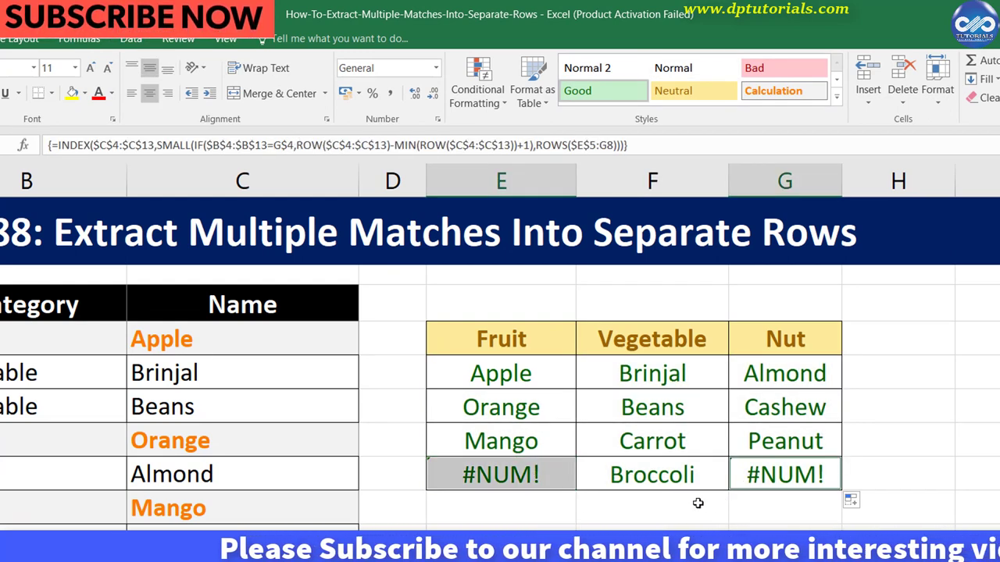
left_click(771, 69)
left_click(652, 508)
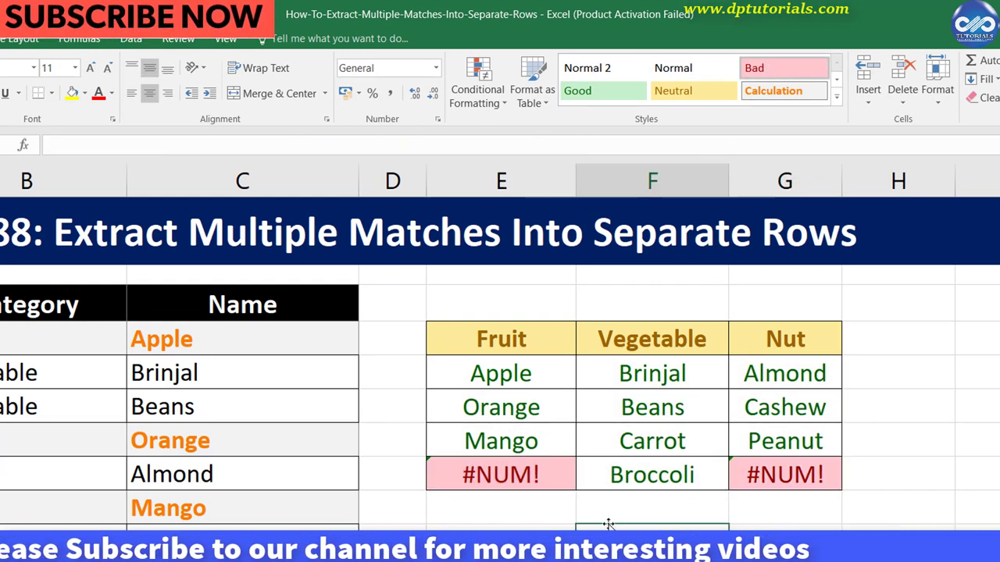
left_click(487, 473)
left_click(500, 374)
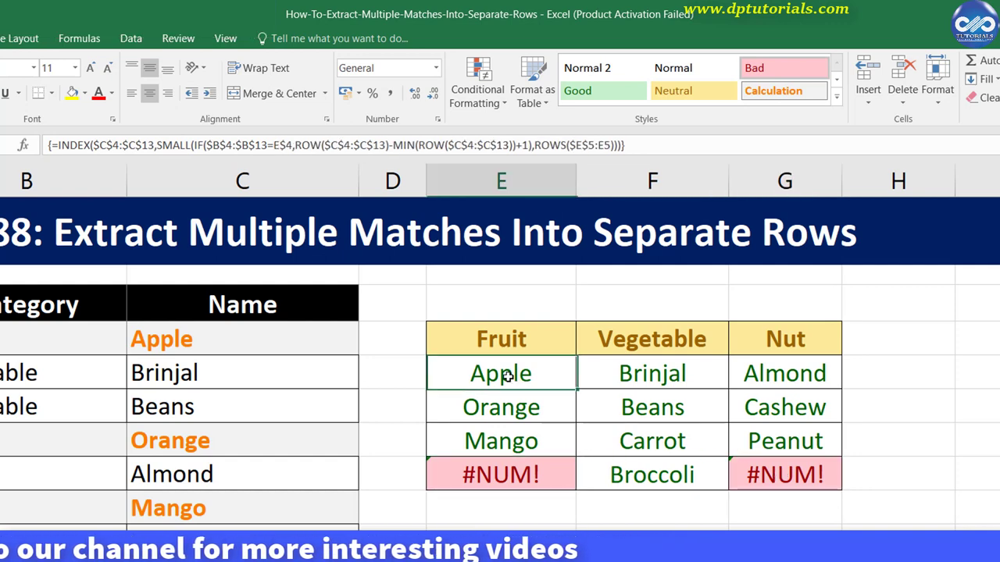
- Wrap E5's array formula in IFERROR with an empty-text "" fallback and re-enter it
left_click(54, 145)
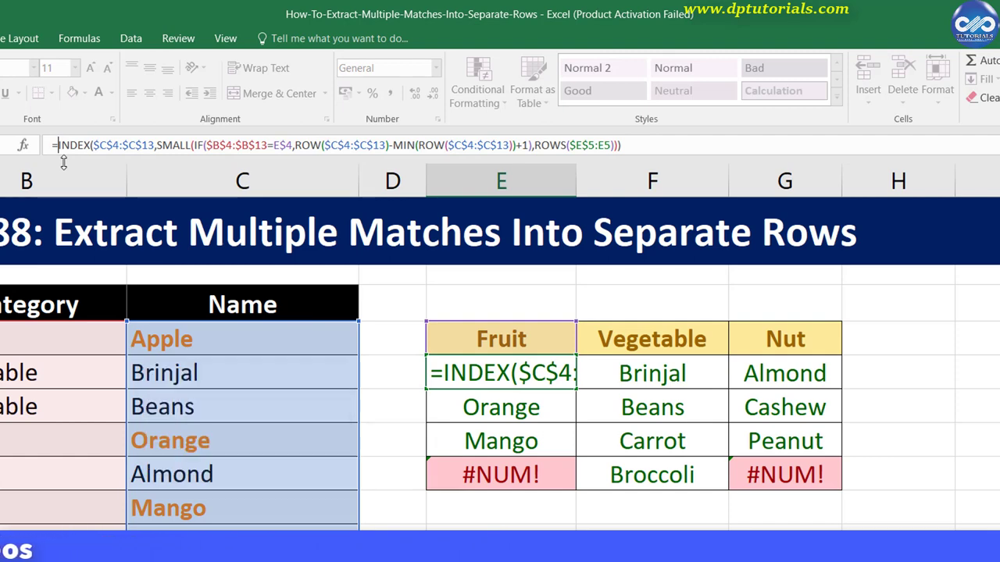
type("IFERROR")
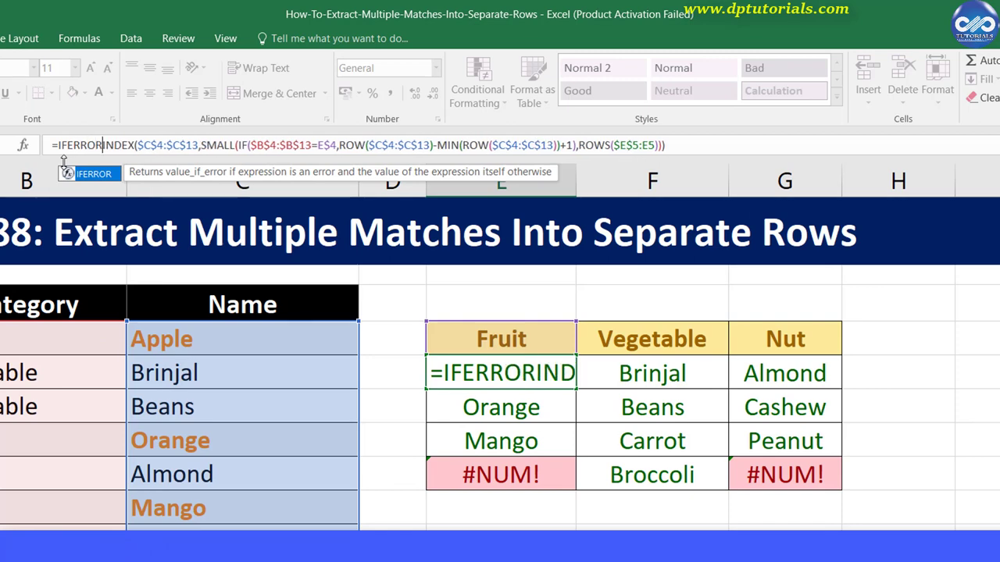
type("(")
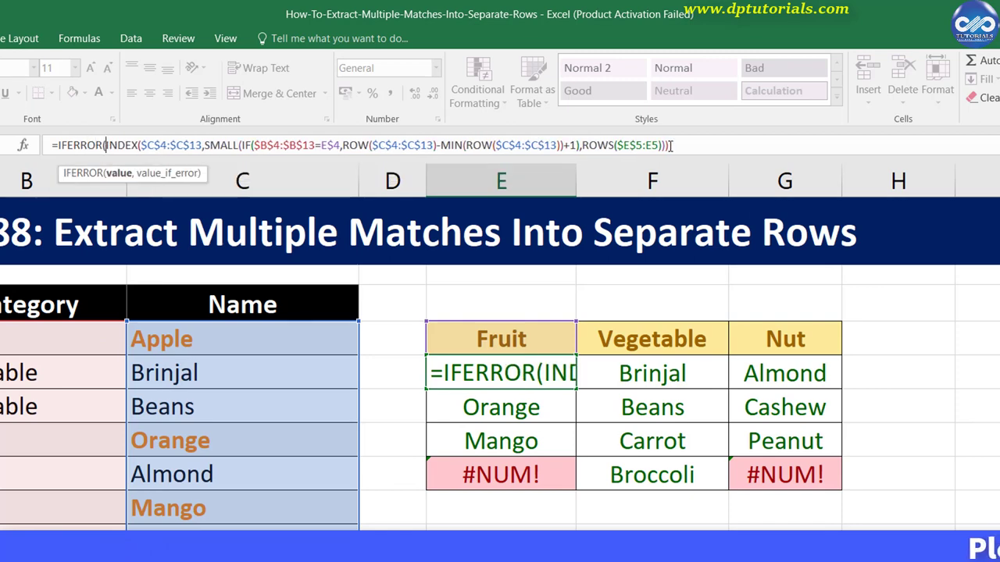
type(",")
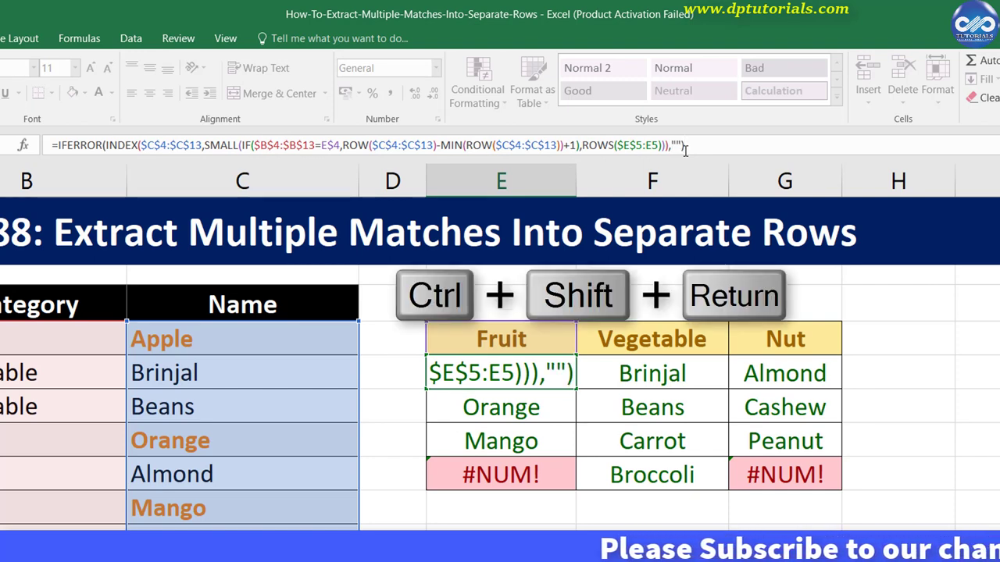
key("ctrl+shift+Return")
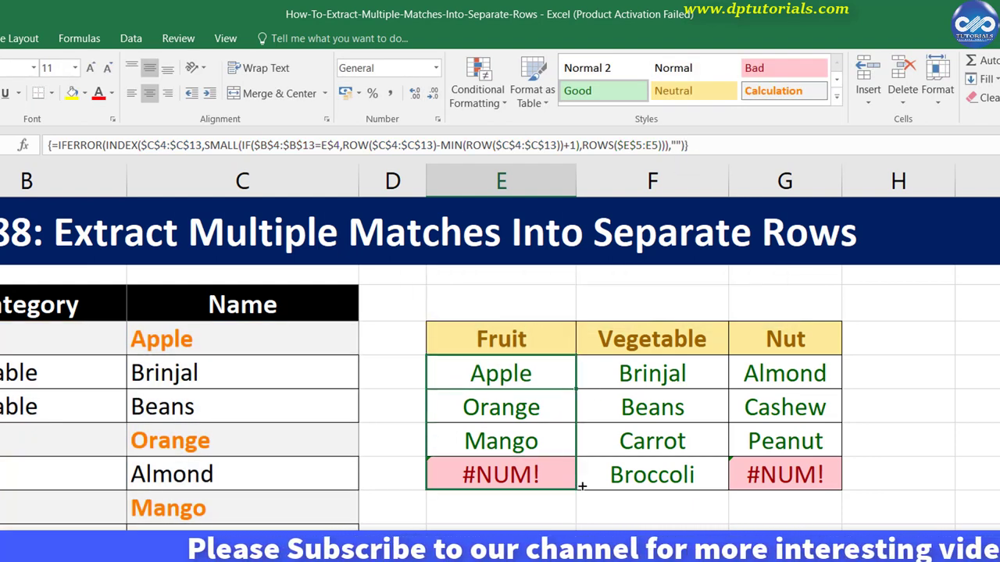
- Fill the IFERROR formula across E5:G8 so E8 and G8 show blank instead of #NUM!
mouse_move(577, 389)
left_mouse_down()
mouse_move(576, 489)
mouse_move(796, 493)
left_mouse_up()
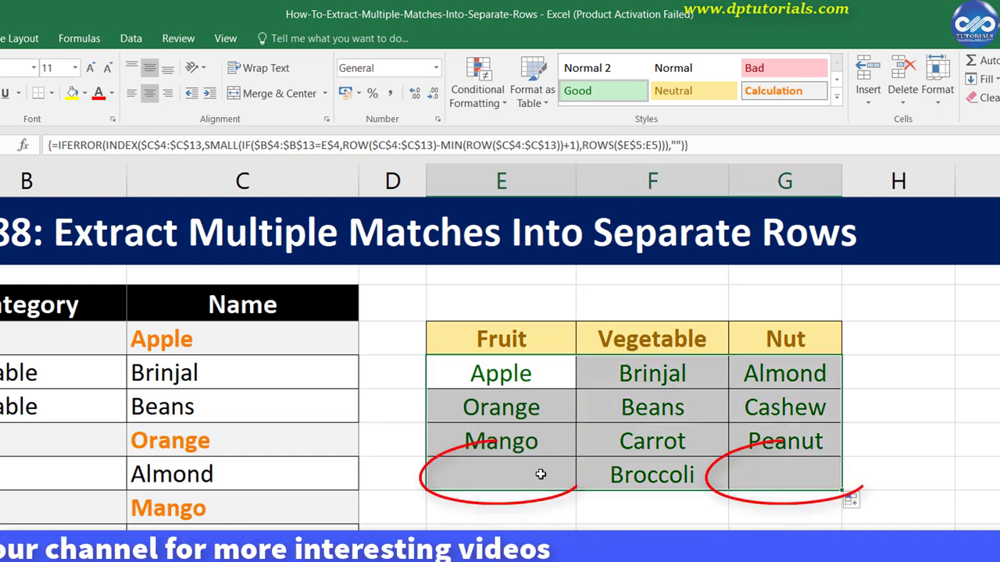
left_click(761, 475)
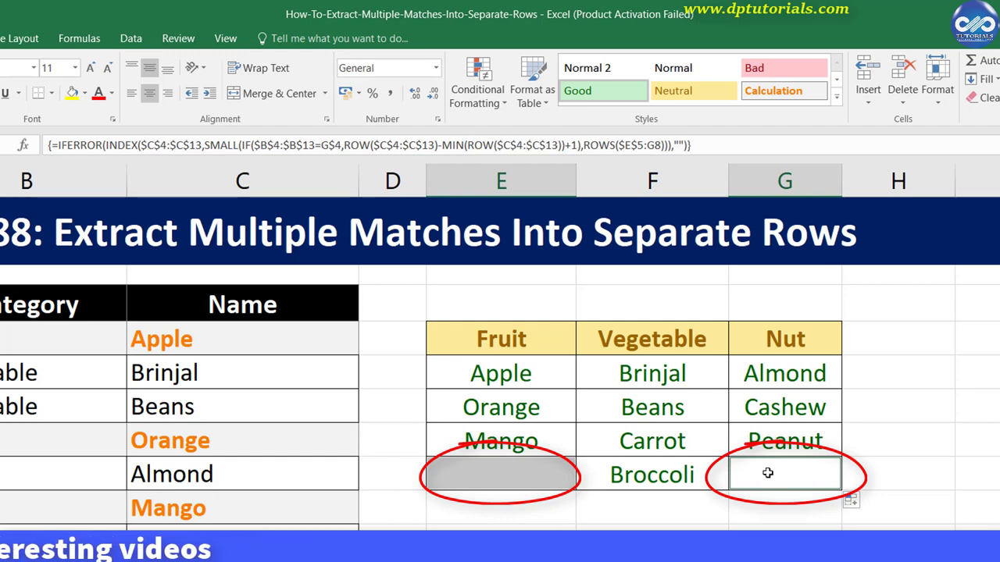
left_click(736, 507)
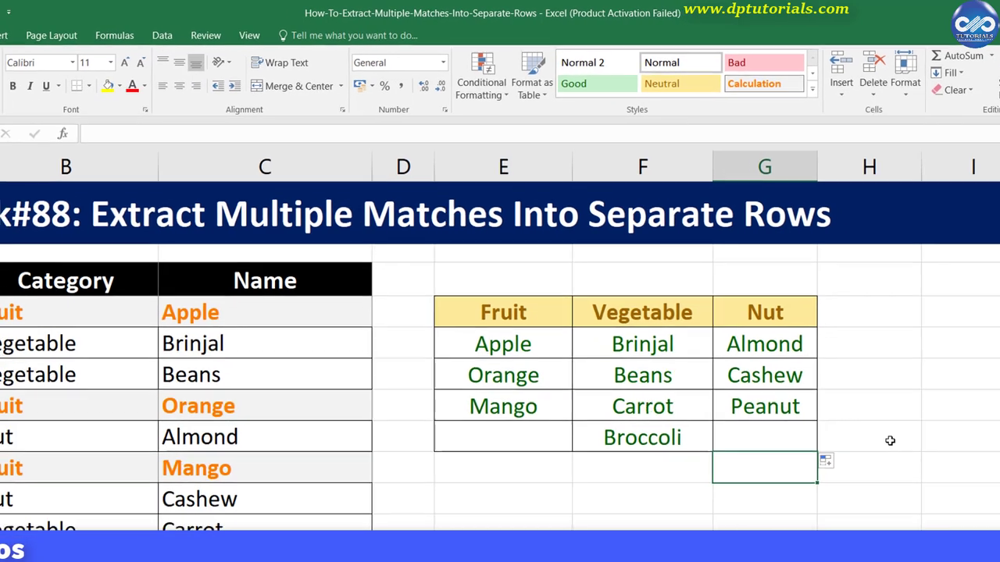